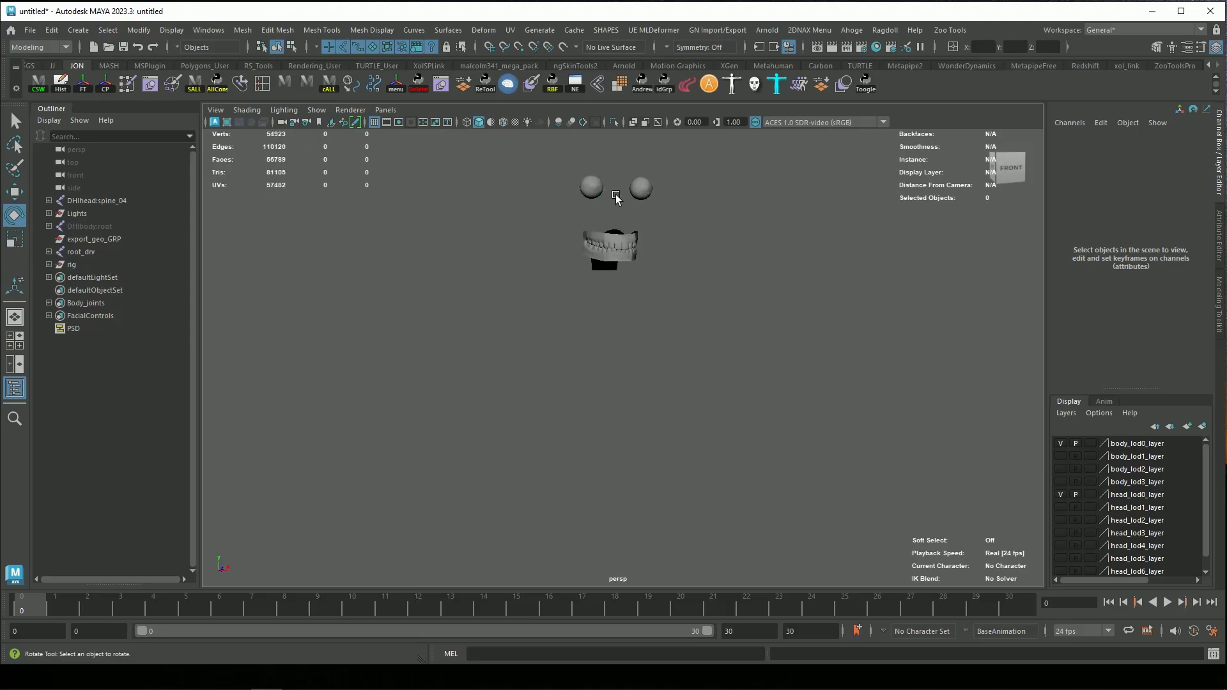
# - Unparent the horse head's eye, teeth and saliva meshes, and delete the saliva mesh
pyautogui.click(61, 86)
pyautogui.hotkey('shift', 'p')
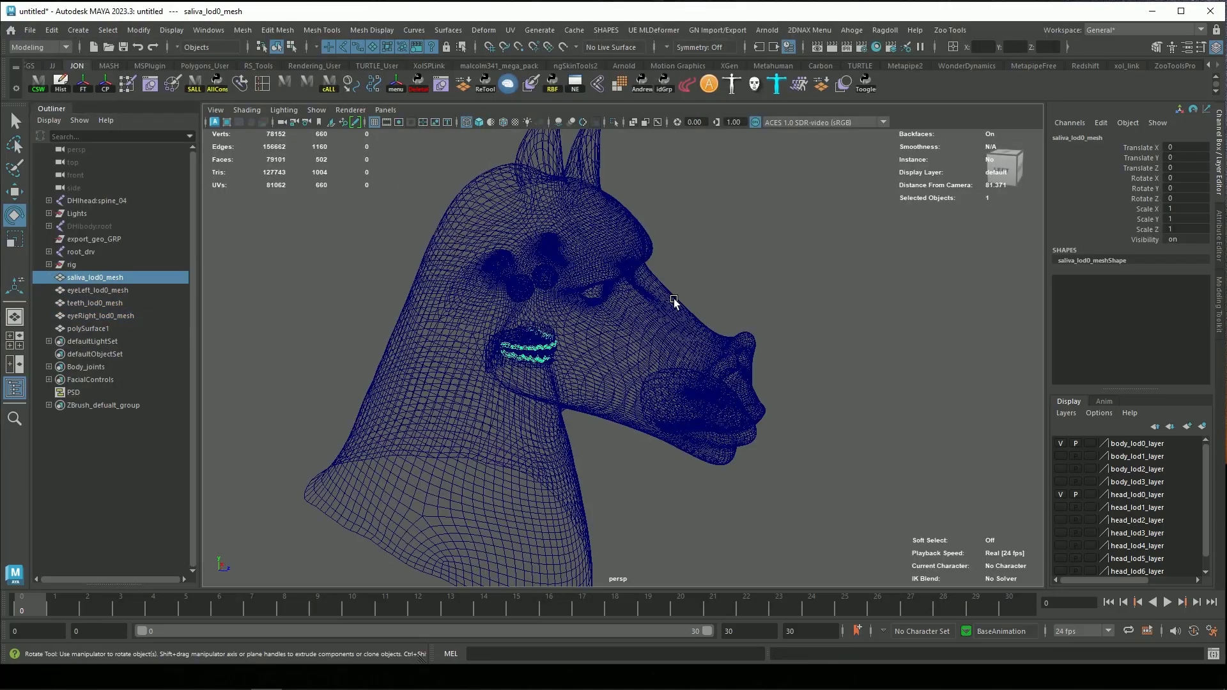
pyautogui.press('Delete')
# - Move the eye and teeth meshes forward inside the horse head and adjust the teeth to fit the mouth
pyautogui.click(89, 277)
pyautogui.keyDown('shift'); pyautogui.click(86, 306); pyautogui.keyUp('shift')
pyautogui.press('w')
pyautogui.moveTo(575, 297); pyautogui.dragTo(619, 301)
pyautogui.click(548, 365)
pyautogui.keyDown('alt'); pyautogui.moveTo(547, 364); pyautogui.dragTo(715, 254); pyautogui.keyUp('alt')
pyautogui.press('e')
pyautogui.press('r')
pyautogui.press('e')
pyautogui.press('r')
# - Select both eyes, fit them to the horse's eye sockets, and check the placement in shaded view
pyautogui.click(561, 199)
pyautogui.keyDown('shift'); pyautogui.click(626, 195); pyautogui.keyUp('shift')
pyautogui.click(716, 251)
pyautogui.press('5')
pyautogui.press('w')
pyautogui.click(591, 386)
pyautogui.moveTo(591, 387)
pyautogui.keyDown('alt'); pyautogui.mouseDown()
pyautogui.moveTo(630, 337)
pyautogui.moveTo(507, 364)
pyautogui.moveTo(384, 371)
pyautogui.mouseUp(); pyautogui.keyUp('alt')
pyautogui.click(671, 374)
pyautogui.keyDown('alt'); pyautogui.moveTo(671, 374); pyautogui.dragTo(691, 363); pyautogui.keyUp('alt')
pyautogui.click(515, 342)
pyautogui.keyDown('alt'); pyautogui.moveTo(515, 342); pyautogui.dragTo(448, 351); pyautogui.keyUp('alt')
# - Start exporting the horse meshes and create a destination folder named HorseMH
pyautogui.click(30, 30)
pyautogui.click(60, 200)
pyautogui.hotkey('ctrl', 'shift', 'n')
pyautogui.write('HorseMH')
pyautogui.press('Return')
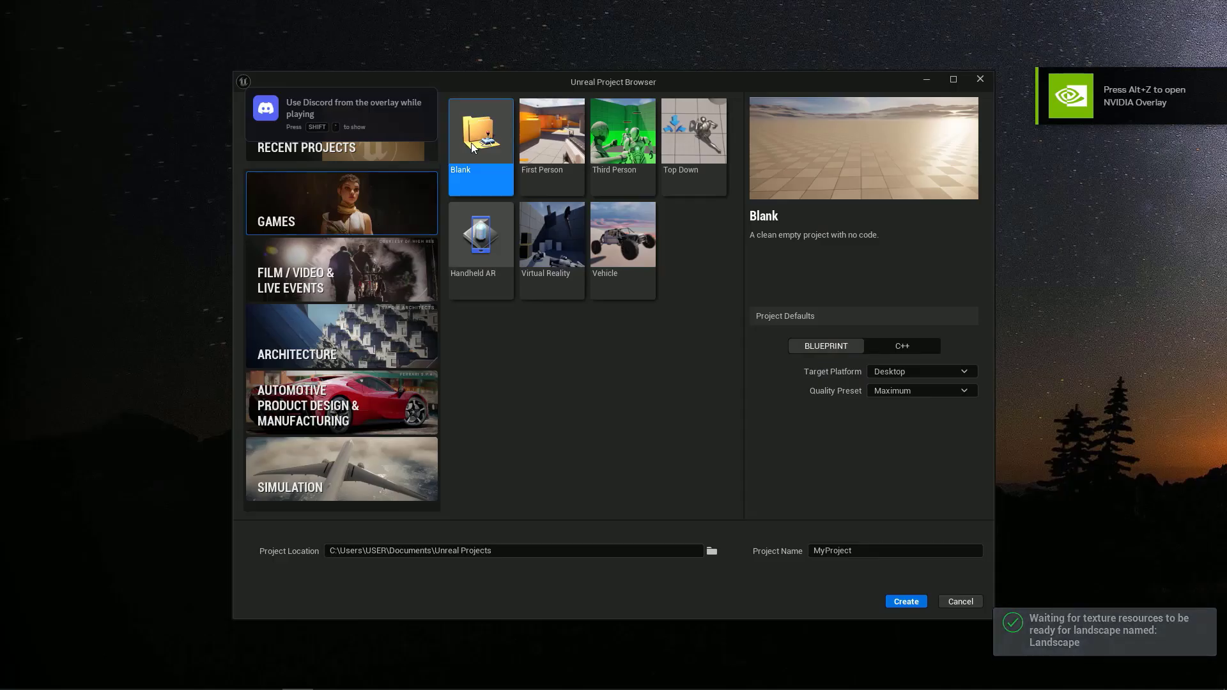
# - Switch to Unreal Engine and create a blank game project named Horse
pyautogui.click(866, 553)
pyautogui.write('Horse')
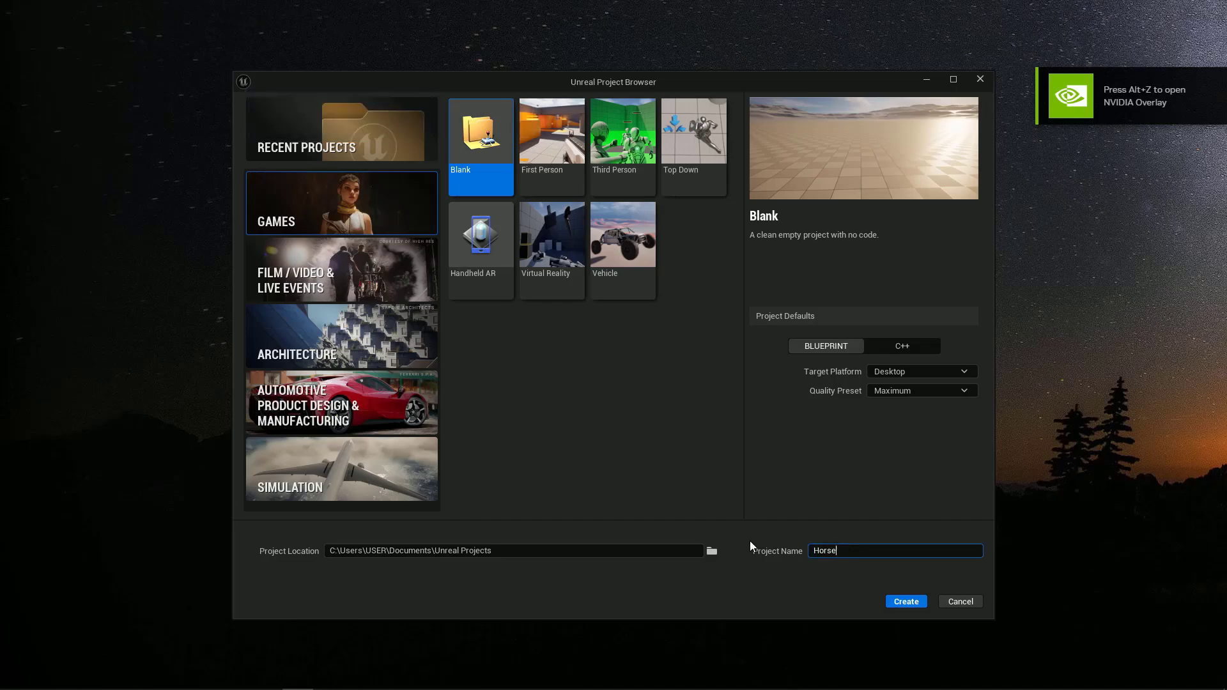
pyautogui.click(906, 601)
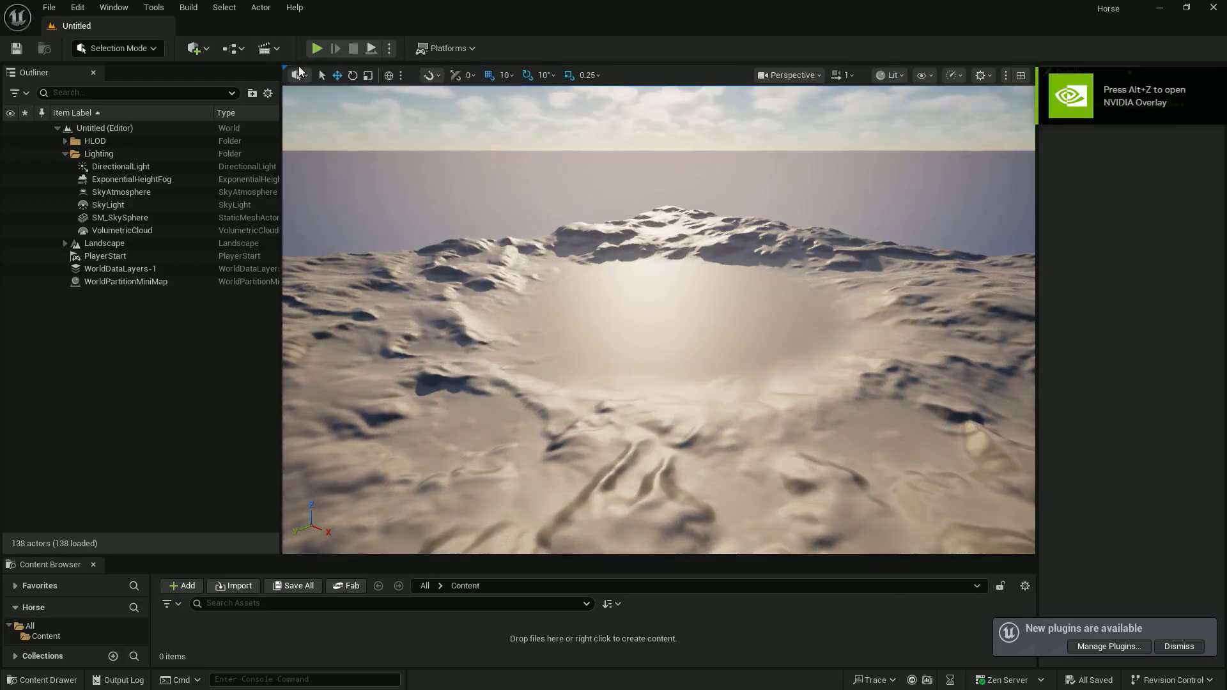
# - Search the plugins for "metah" and enable MetaHuman Animator Calibration Processing, MetaHuman Core Tech and MetaHuman Creator
pyautogui.click(188, 7)
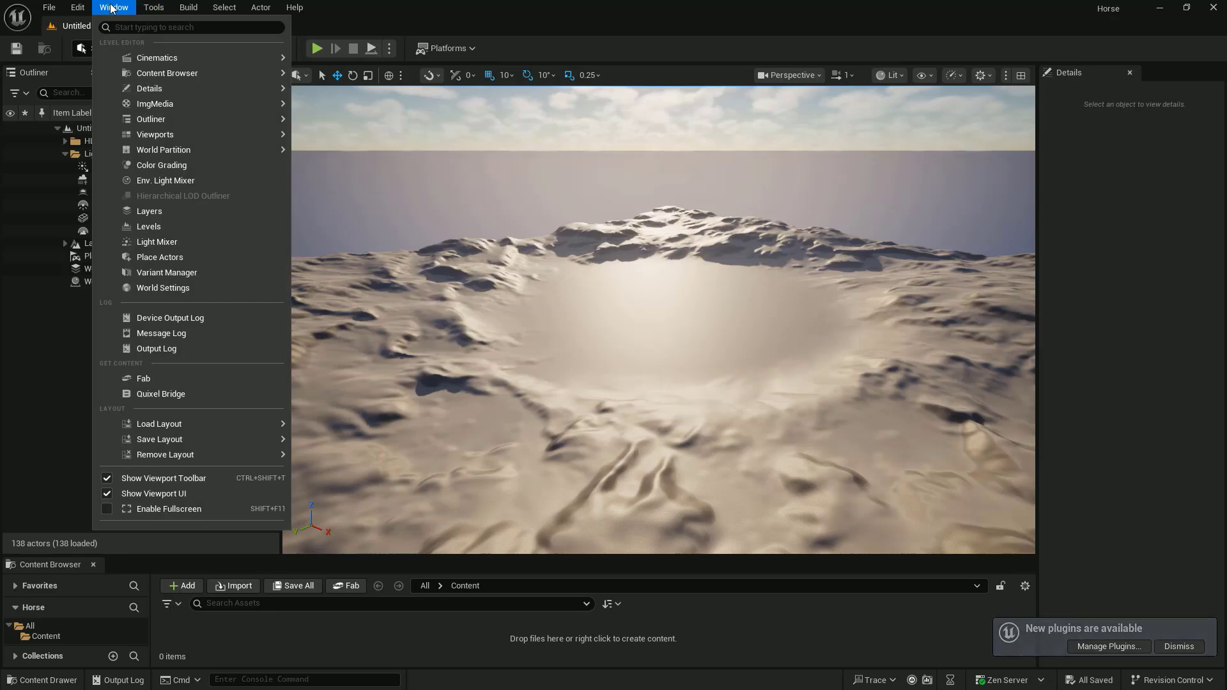
pyautogui.moveTo(77, 7)
pyautogui.click(105, 221)
pyautogui.write('metah')
pyautogui.click(360, 143)
pyautogui.click(359, 201)
pyautogui.click(360, 258)
pyautogui.click(360, 314)
pyautogui.click(707, 386)
# - Enable MetaHuman For Maya and MetaHuman Live Link, restart the editor, and close the Plugins window
pyautogui.click(360, 372)
pyautogui.scroll(-3, 364, 358)
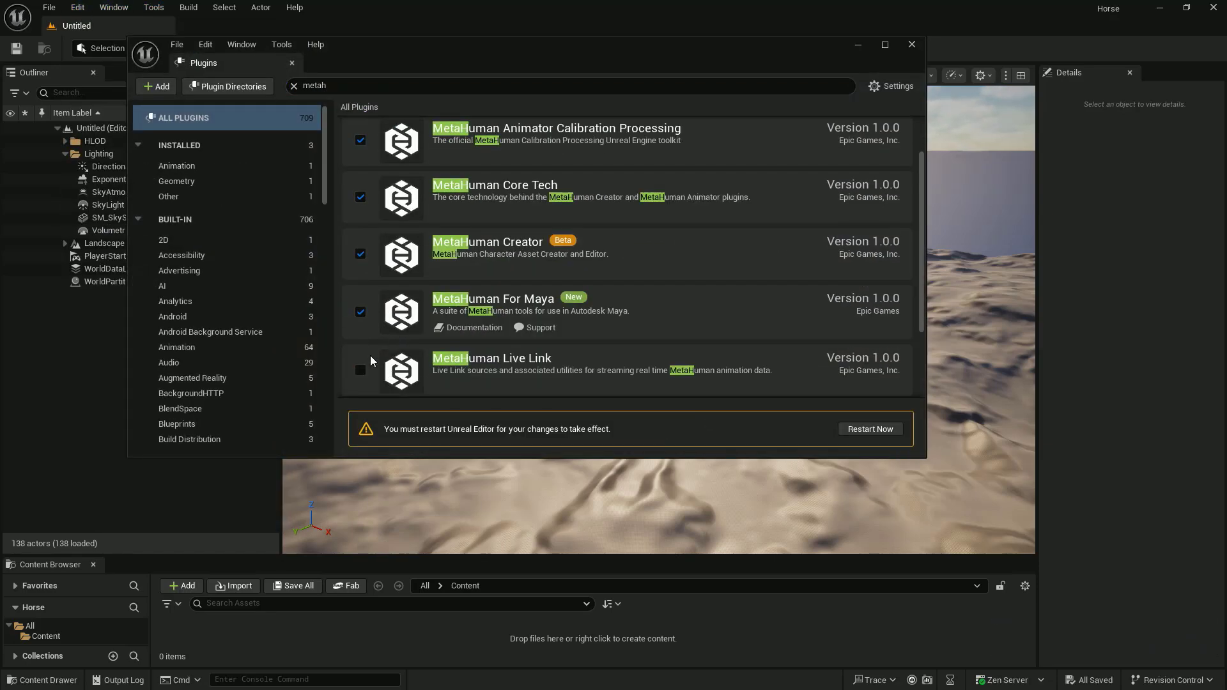
pyautogui.click(359, 381)
pyautogui.click(703, 386)
pyautogui.click(869, 429)
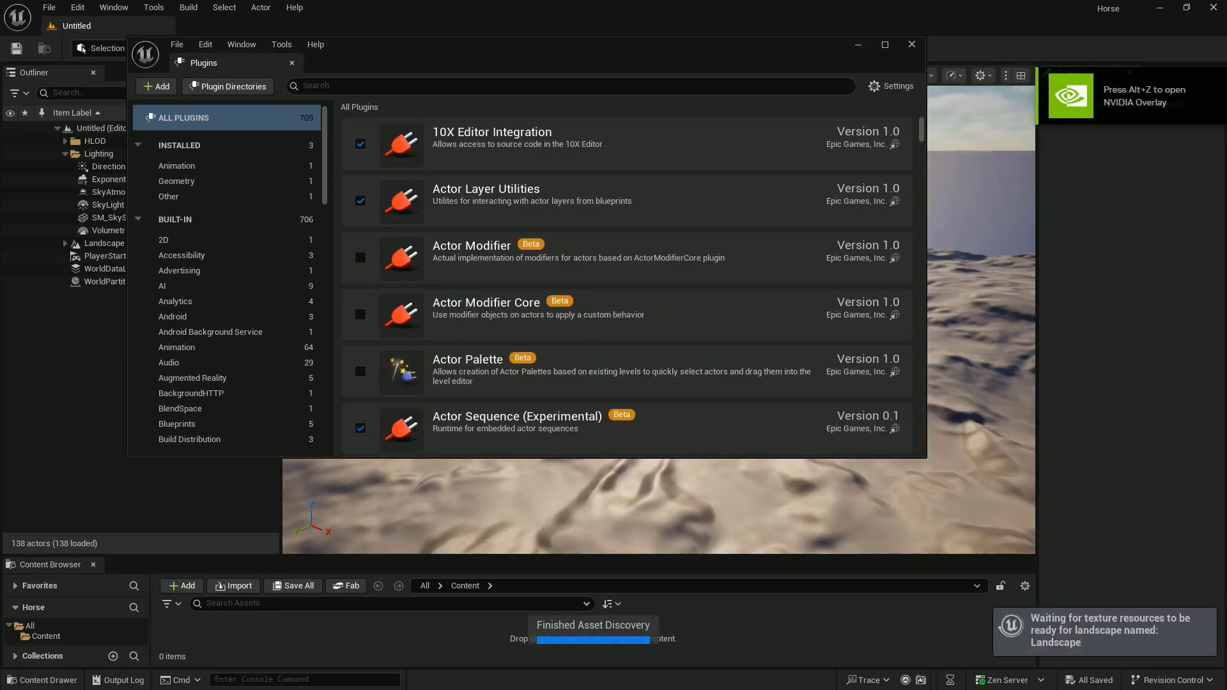
pyautogui.click(912, 44)
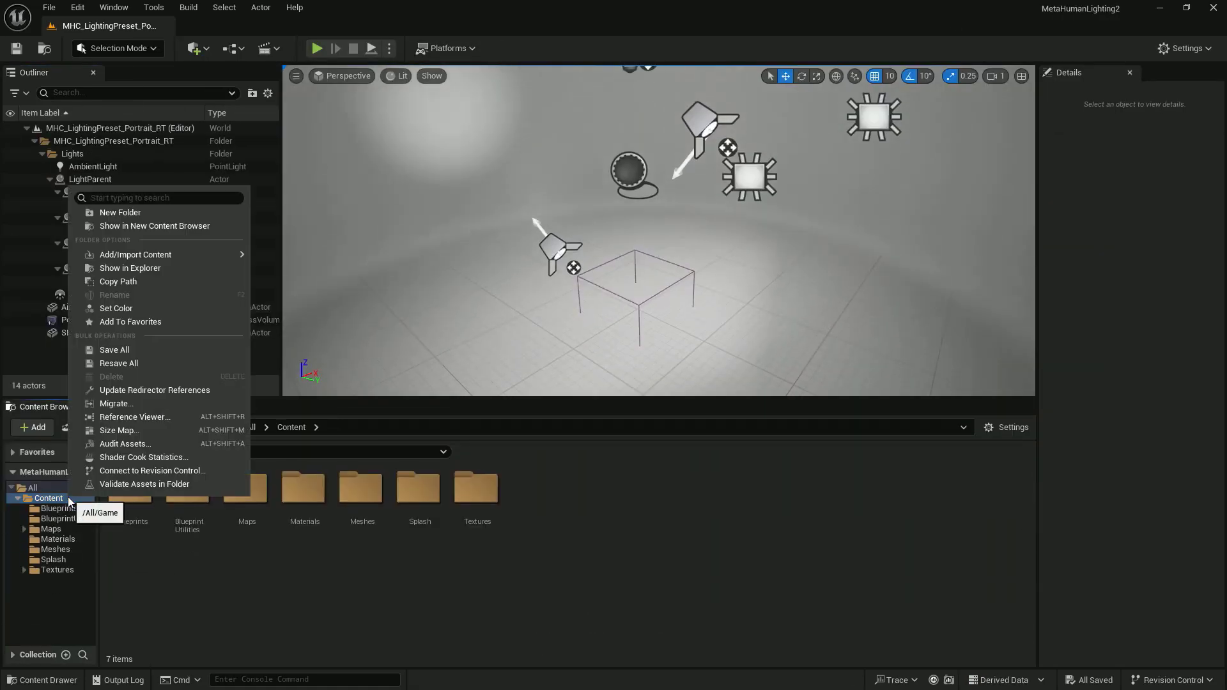
# - Migrate the Content folder of the MetaHumanLighting2 project into the Horse project's Content folder
pyautogui.click(173, 414)
pyautogui.click(703, 504)
pyautogui.click(58, 187)
pyautogui.doubleClick(316, 223)
pyautogui.press('h')
pyautogui.press('Return')
pyautogui.click(307, 102)
pyautogui.click(892, 579)
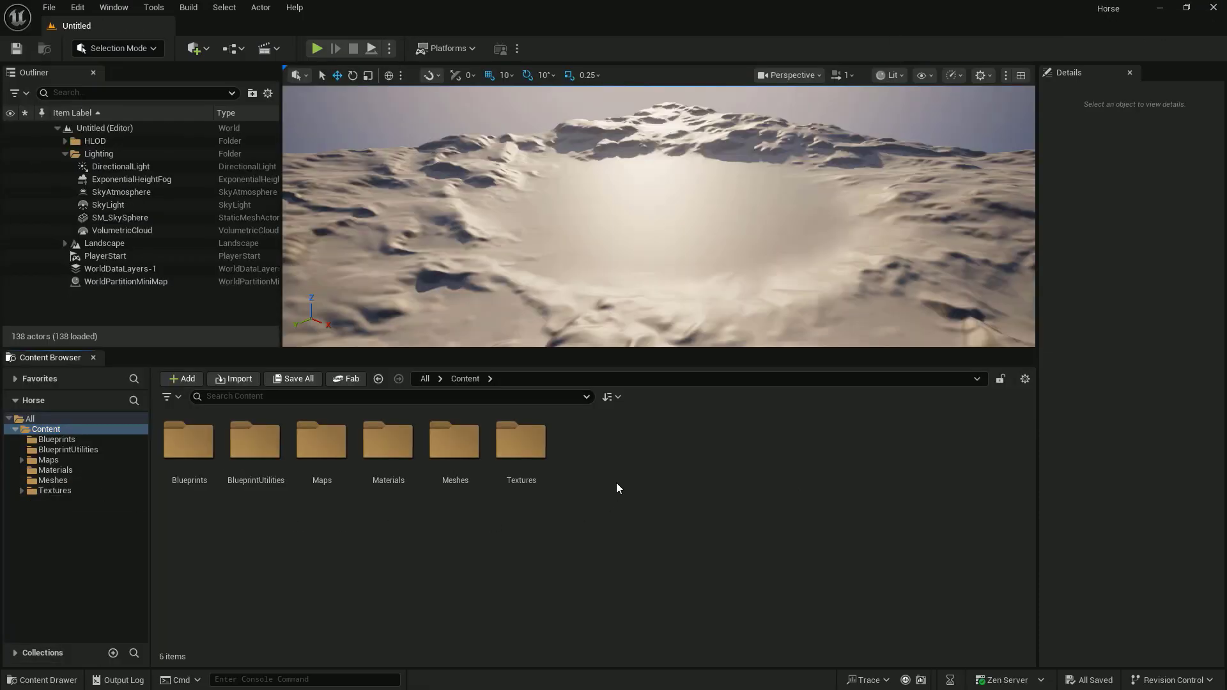
# - Create a folder named MH in Content and a subfolder named Mesh inside it
pyautogui.rightClick(616, 488)
pyautogui.click(678, 247)
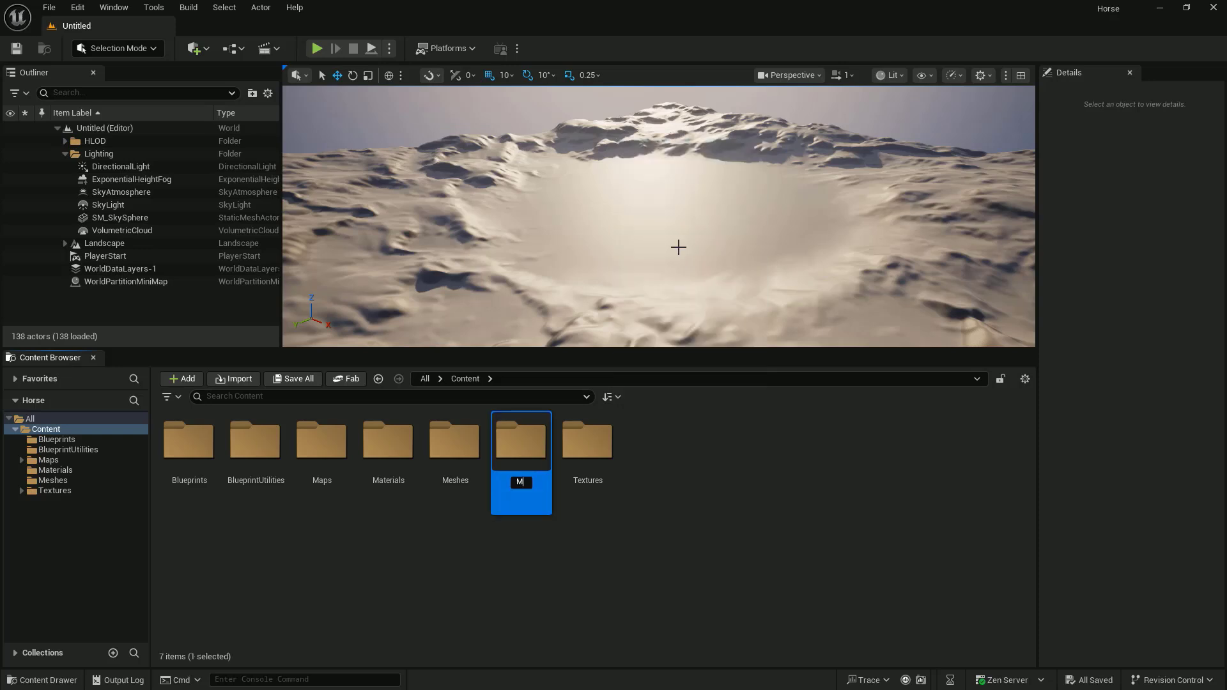
pyautogui.press('Return')
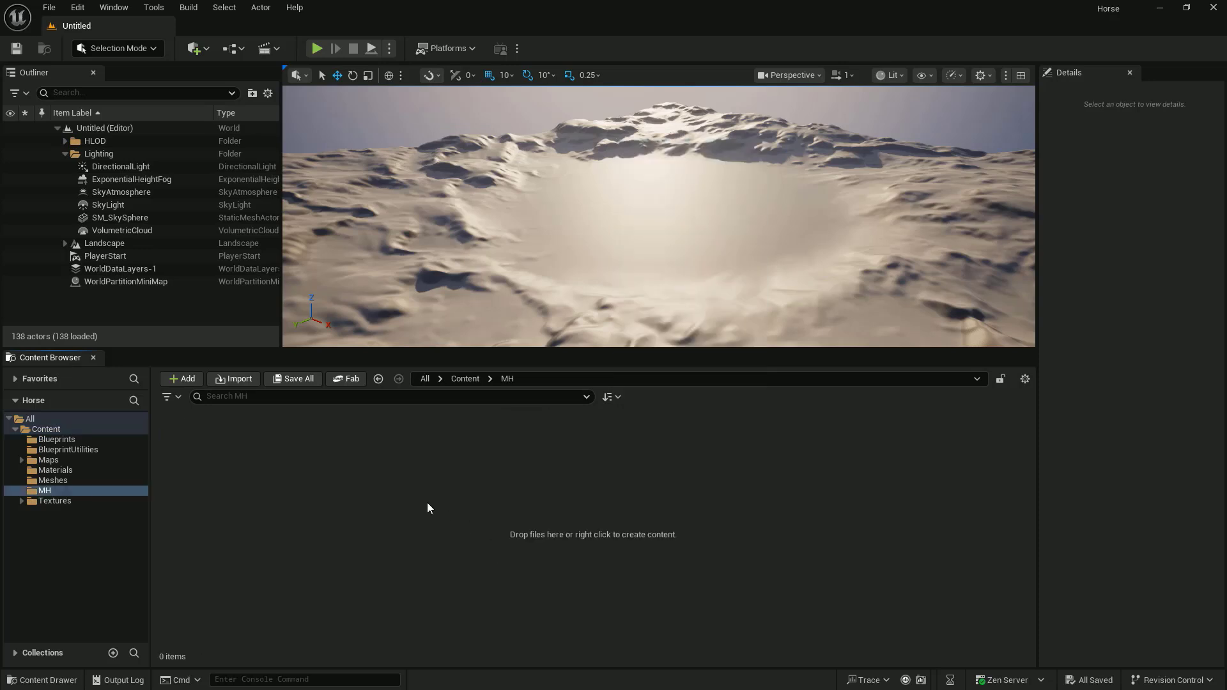
pyautogui.rightClick(391, 472)
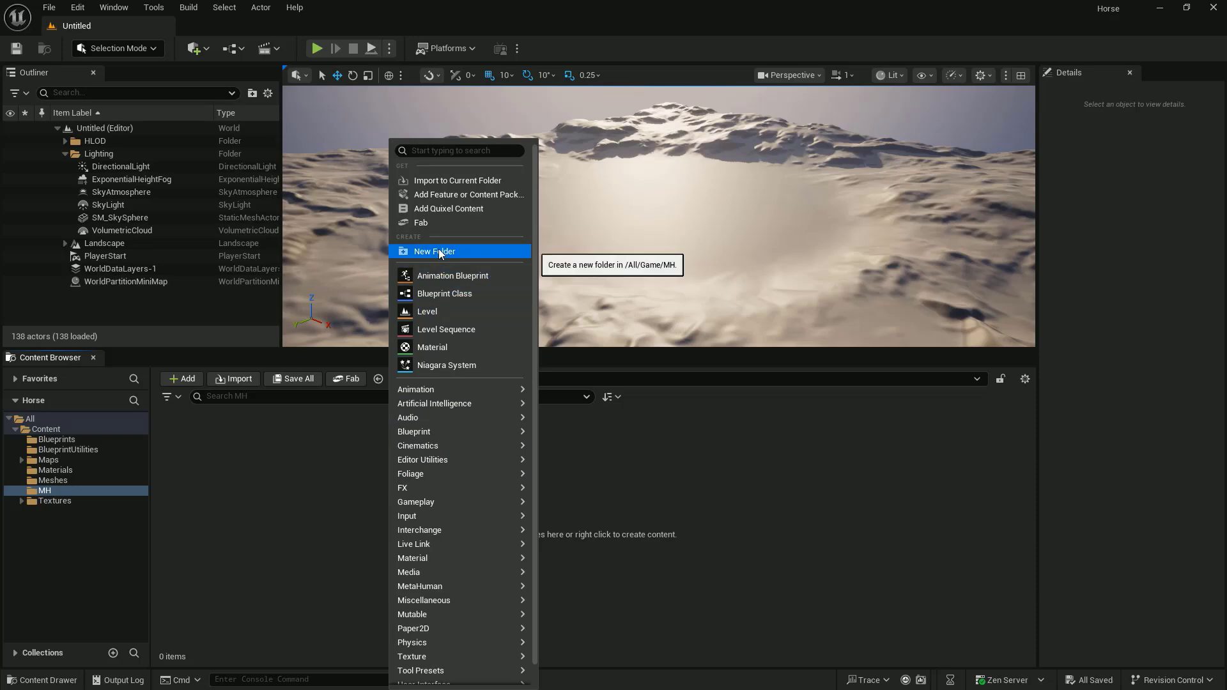
pyautogui.click(421, 251)
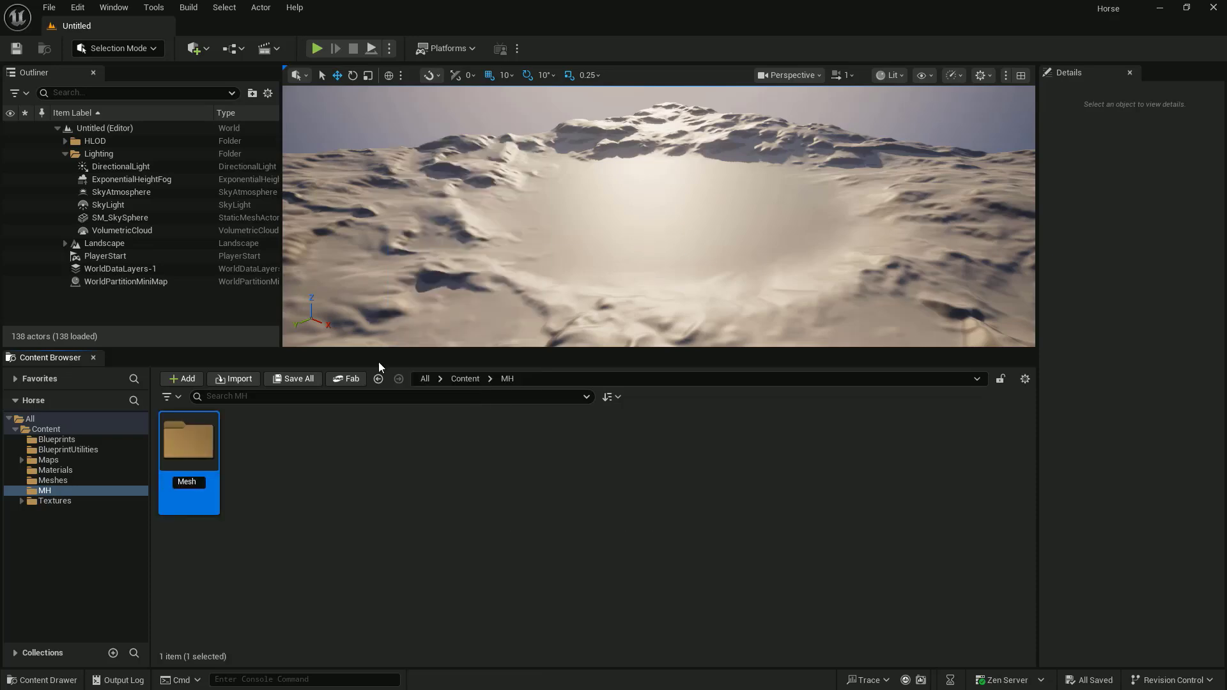
pyautogui.press('Return')
# - Import eyeL, eyeR, head_wrap and teeth from HorseMH into the Mesh folder with a 90° X offset rotation, and save all assets
pyautogui.moveTo(1226, 172); pyautogui.dragTo(685, 145)
pyautogui.moveTo(736, 274); pyautogui.dragTo(282, 466)
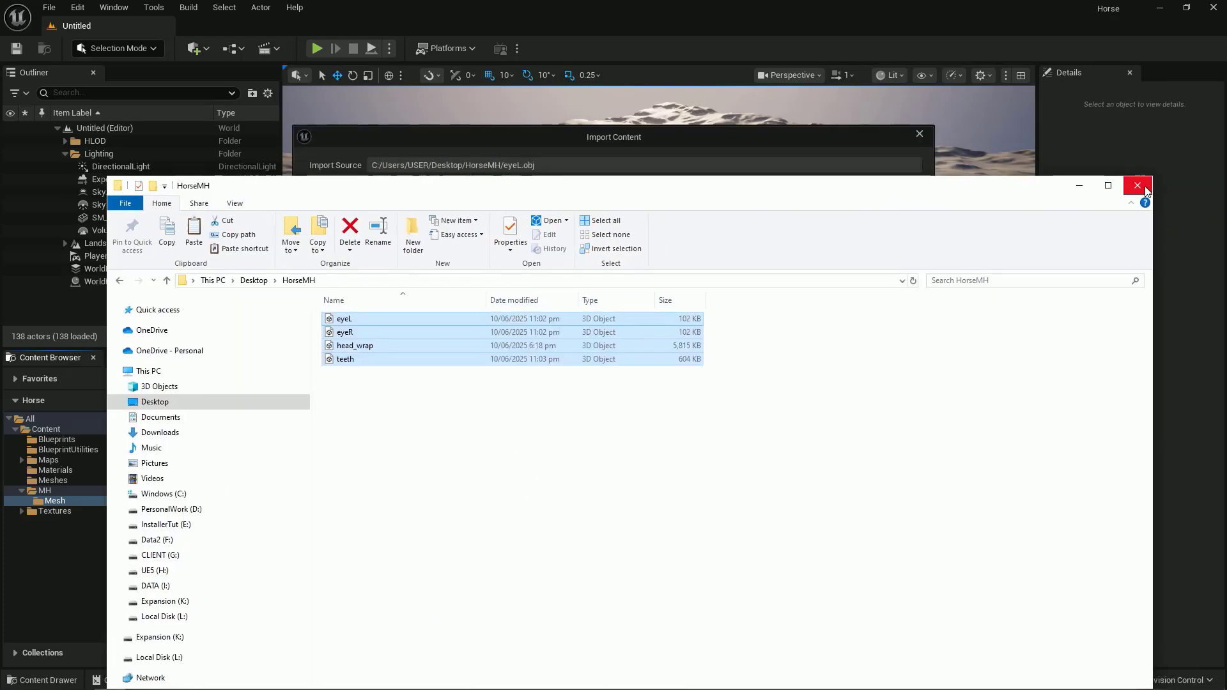
pyautogui.click(1145, 188)
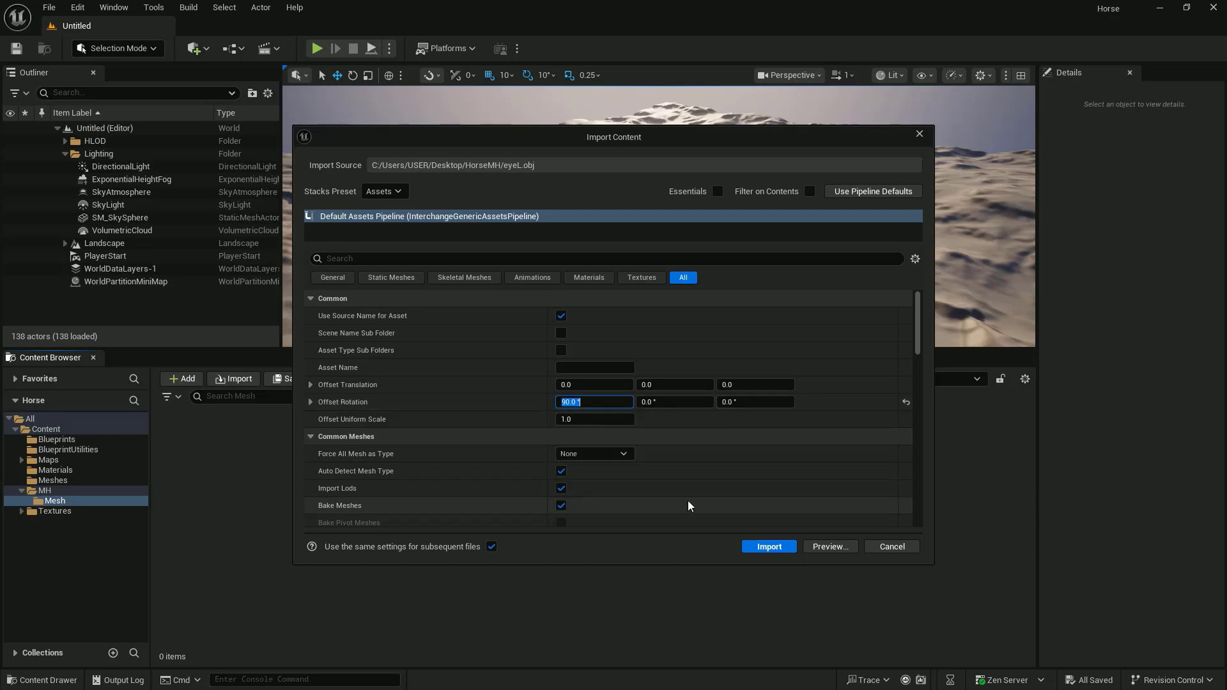
pyautogui.click(764, 547)
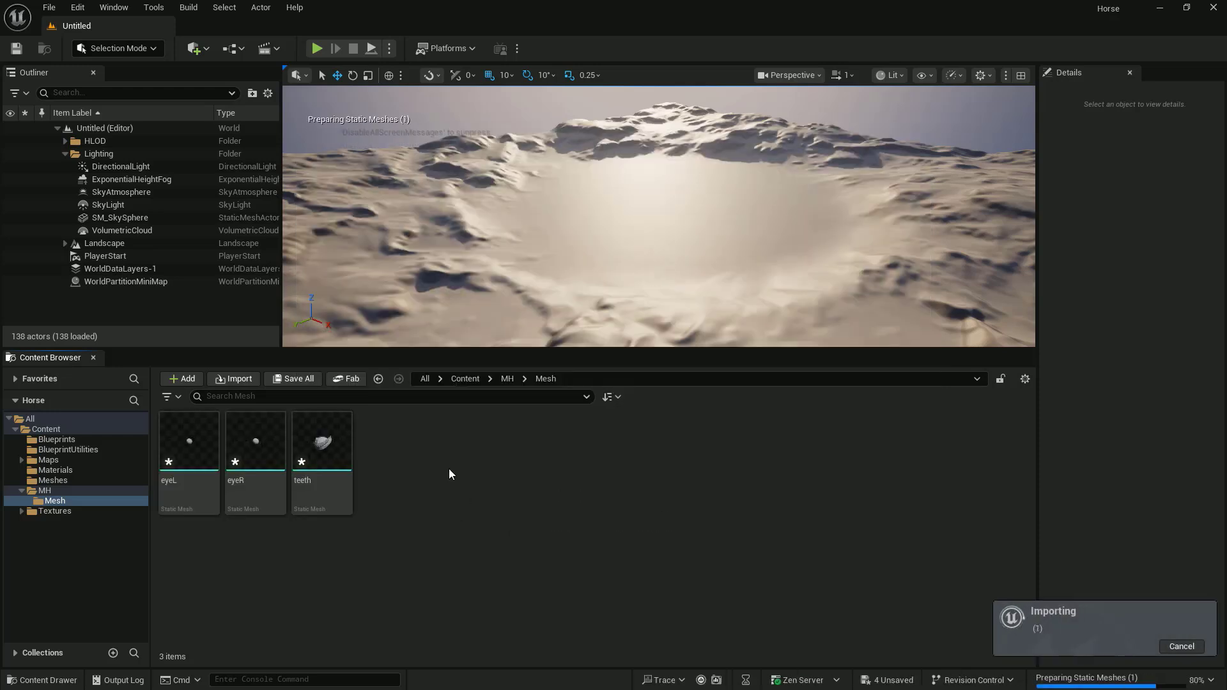
pyautogui.click(295, 381)
pyautogui.click(710, 489)
# - Create a MetaHuman Character asset named MH_H in the MH folder
pyautogui.click(378, 381)
pyautogui.rightClick(285, 486)
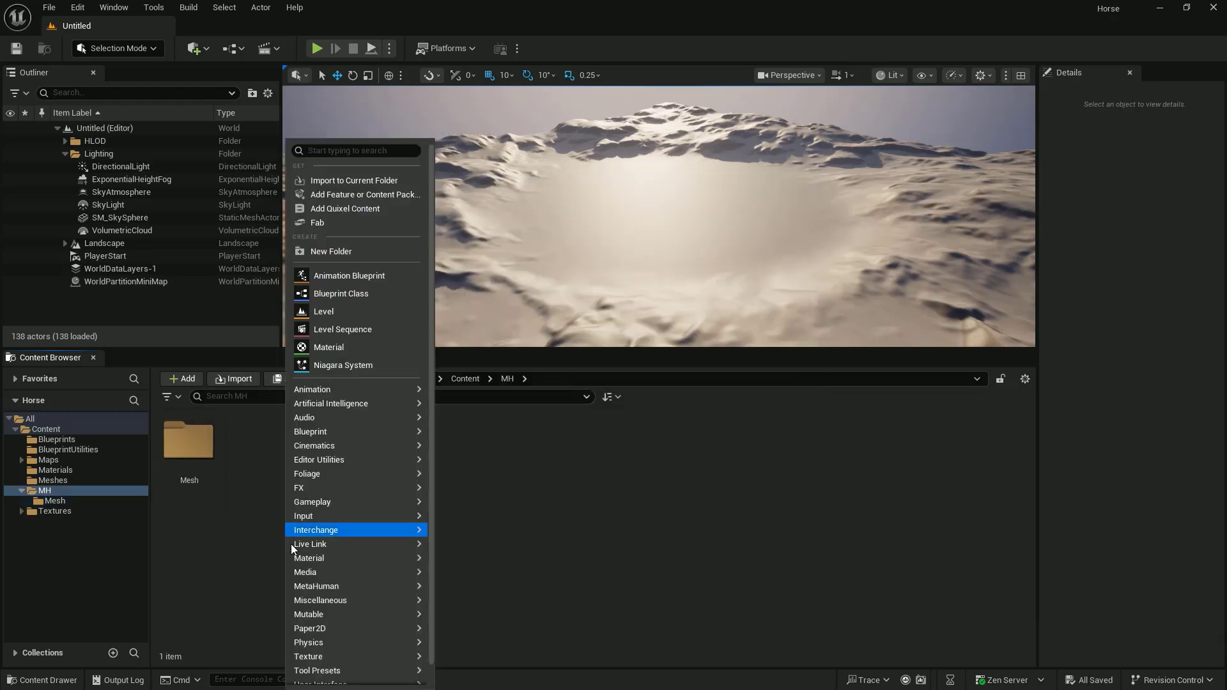
pyautogui.moveTo(326, 586)
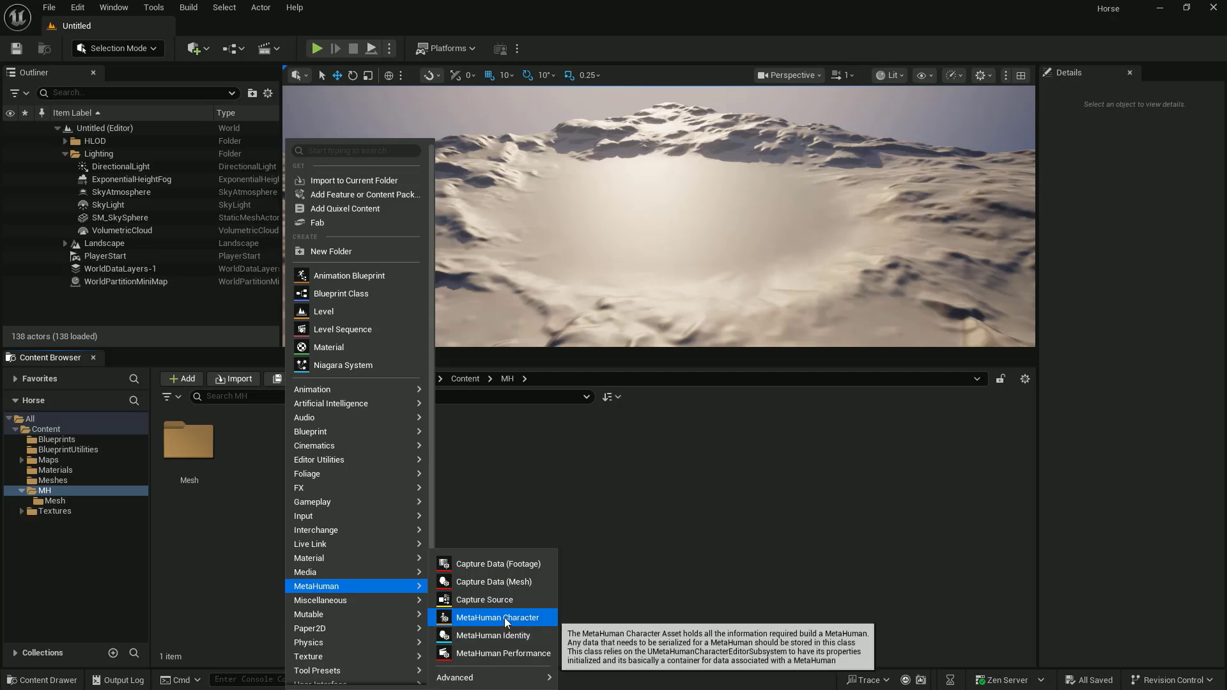
pyautogui.click(506, 617)
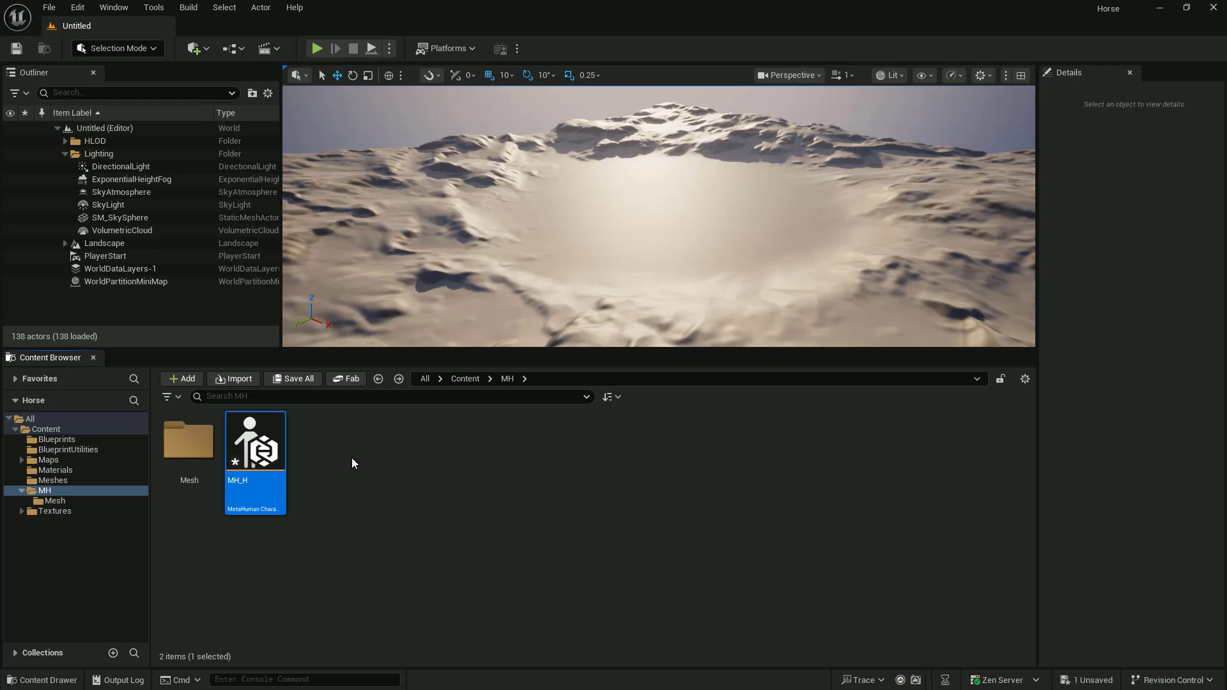
# - Open MH_H, enable the missing project settings, and save the asset for the editor restart
pyautogui.doubleClick(280, 414)
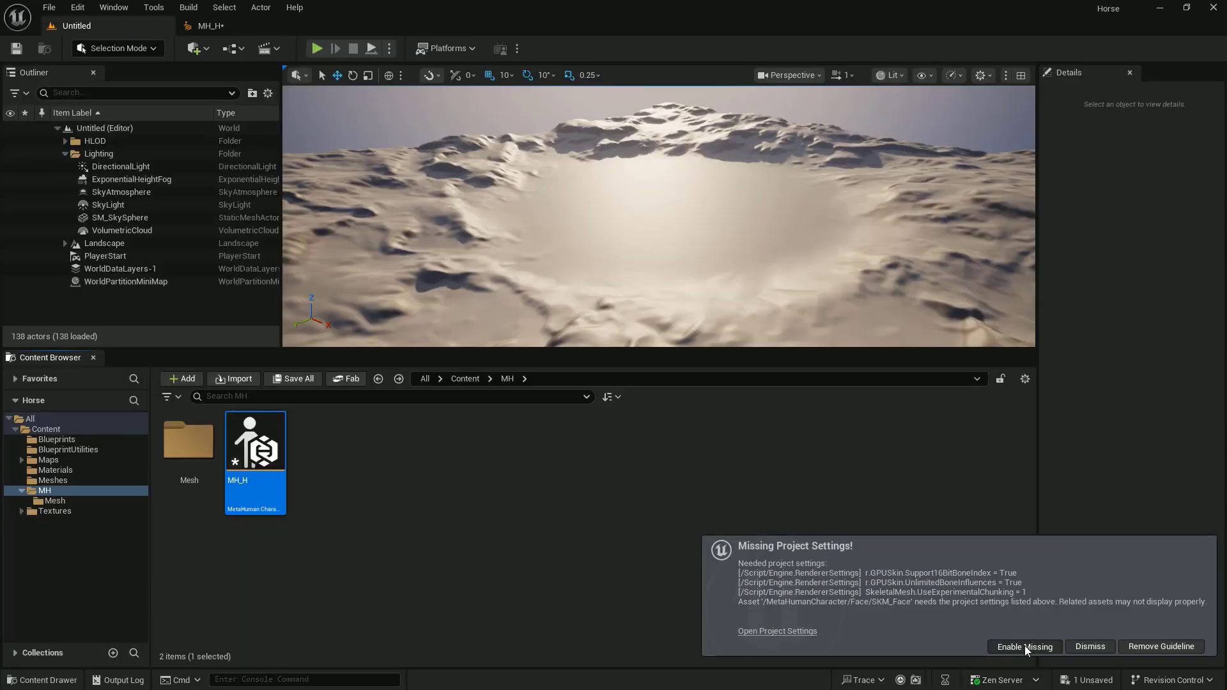
pyautogui.click(1024, 646)
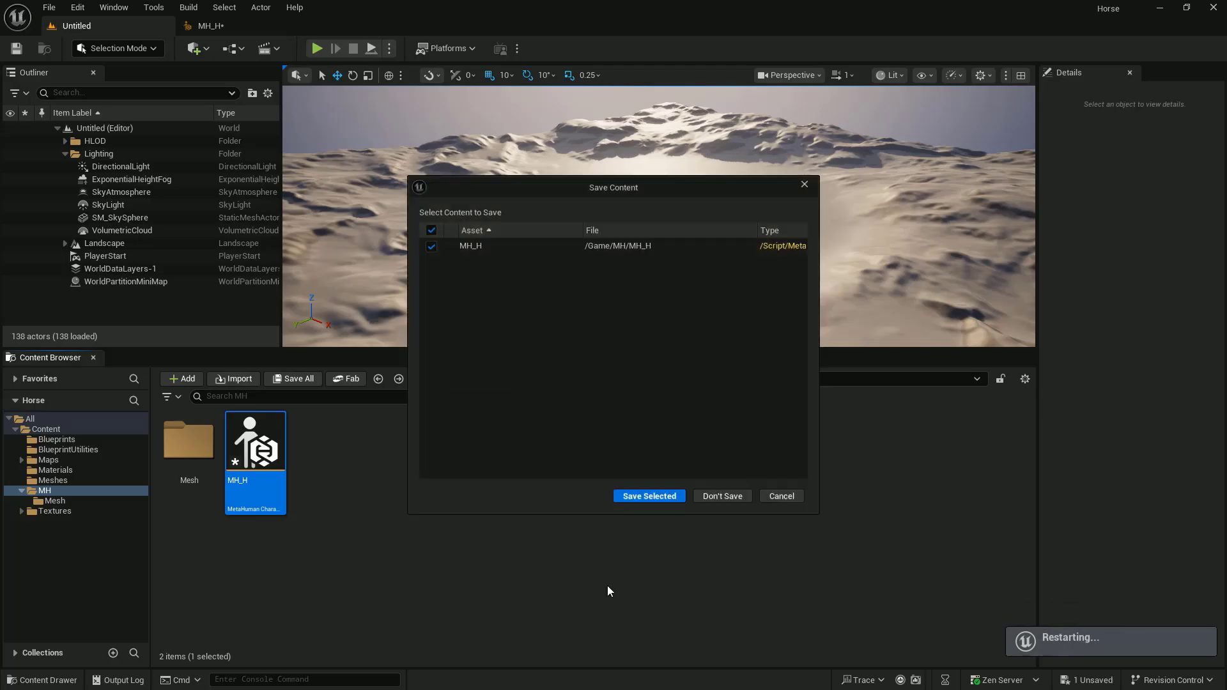
pyautogui.press('Return')
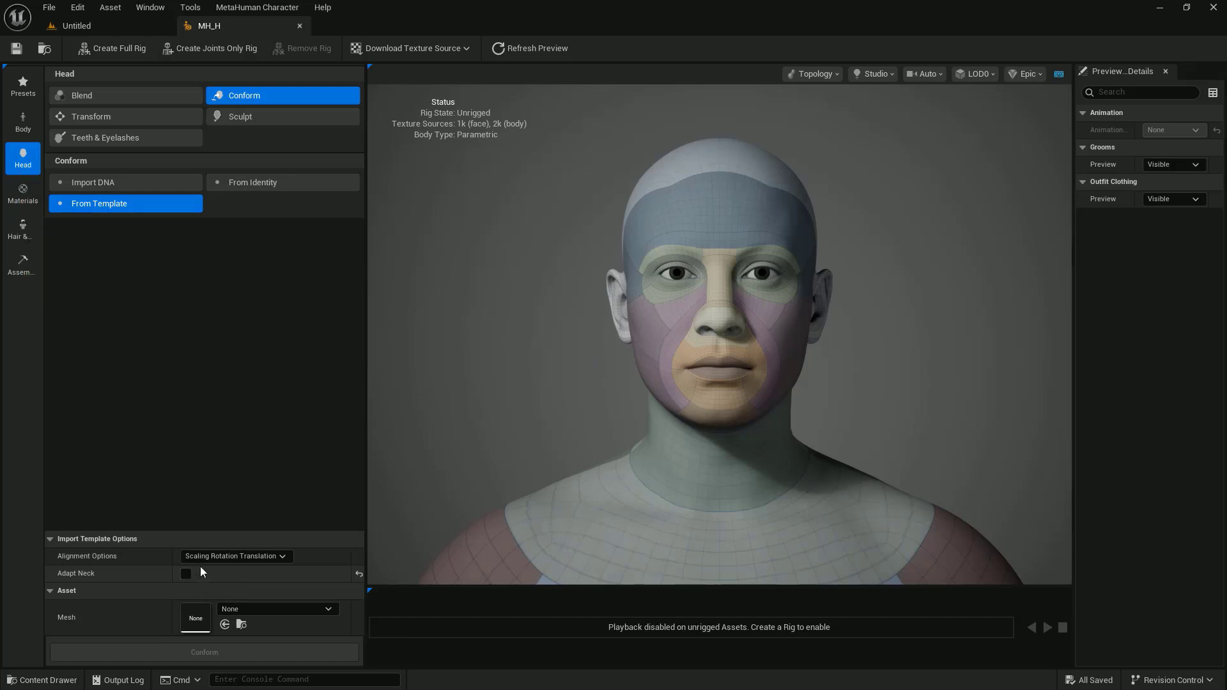
# - Set the template conform alignment to None, and assign head_wrap as the mesh and eyeL as the left eye mesh
pyautogui.click(214, 557)
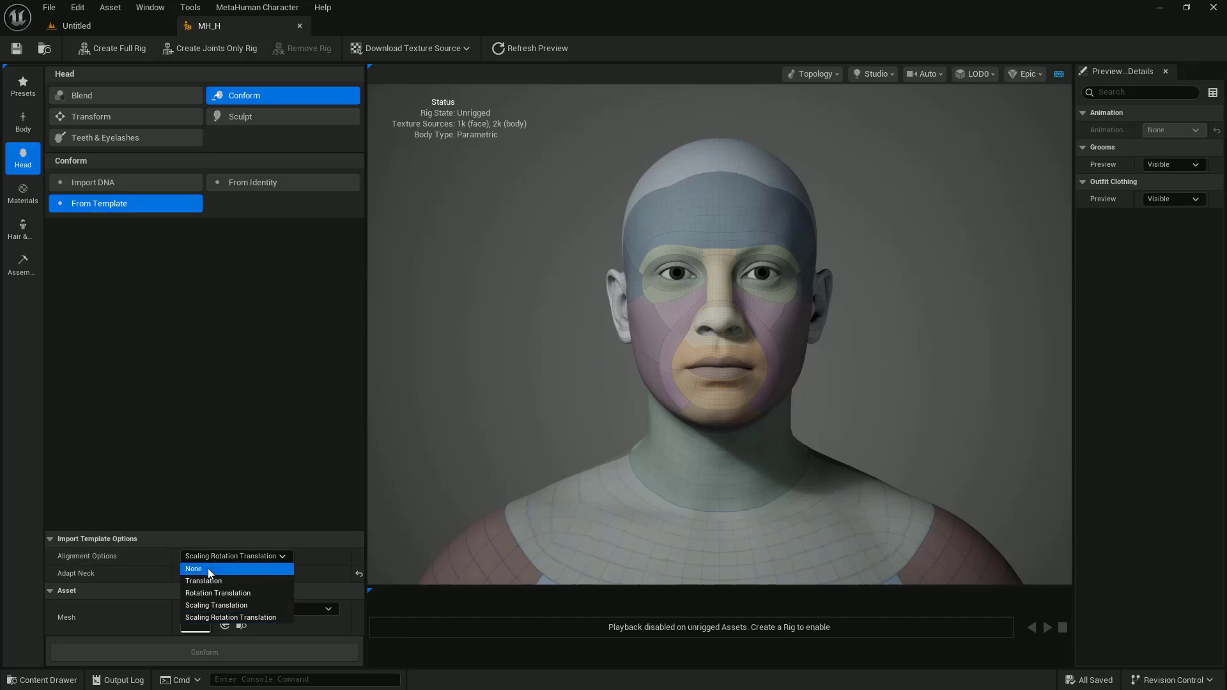
pyautogui.click(209, 569)
pyautogui.click(259, 609)
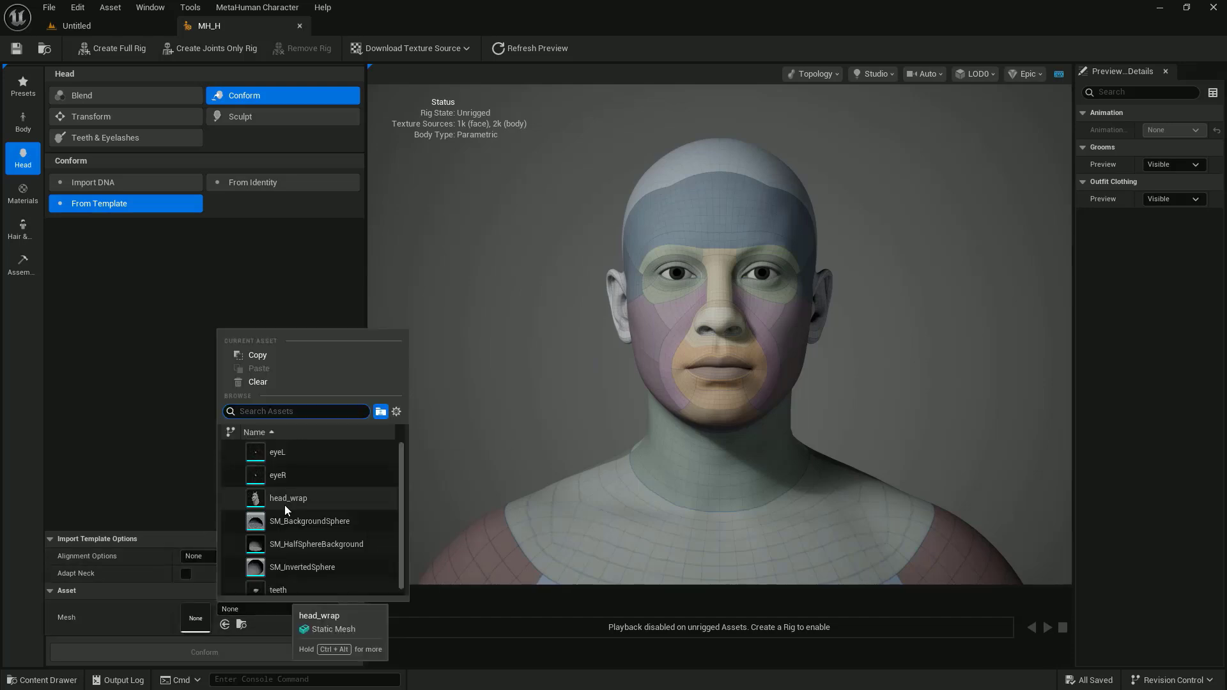
pyautogui.click(285, 500)
pyautogui.click(255, 537)
pyautogui.click(277, 380)
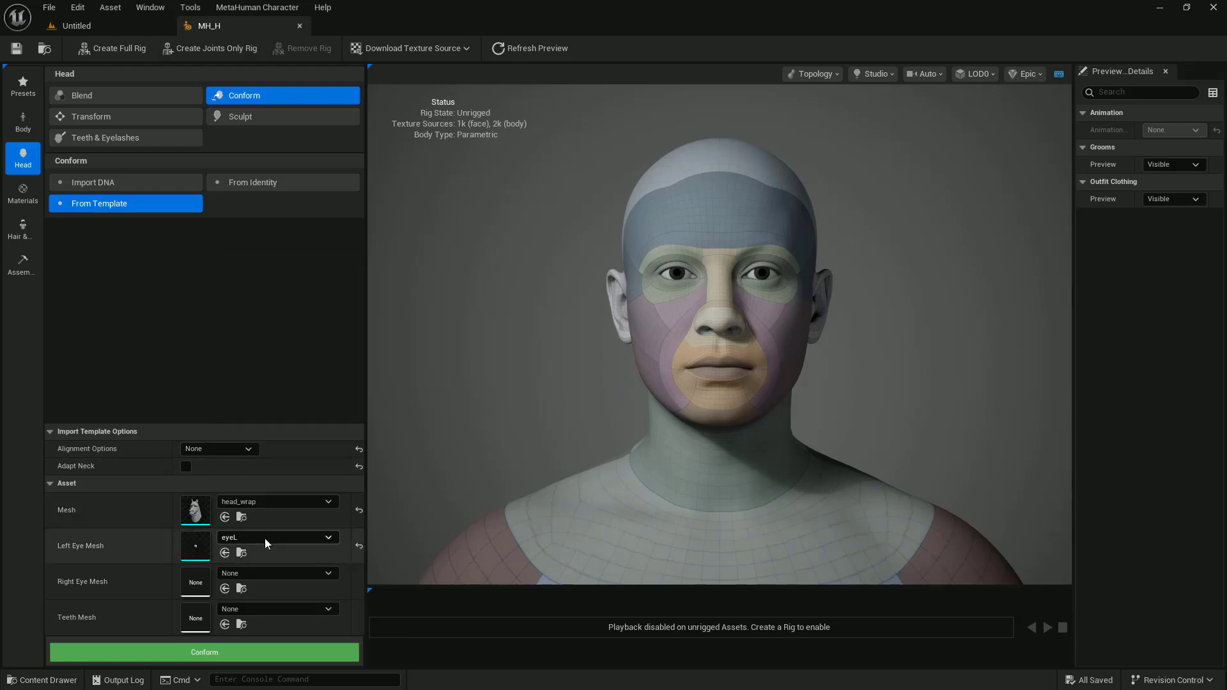
# - Assign eyeR as the right eye mesh and teeth as the teeth mesh, and conform the head to the template
pyautogui.click(269, 573)
pyautogui.click(277, 437)
pyautogui.click(237, 609)
pyautogui.click(279, 589)
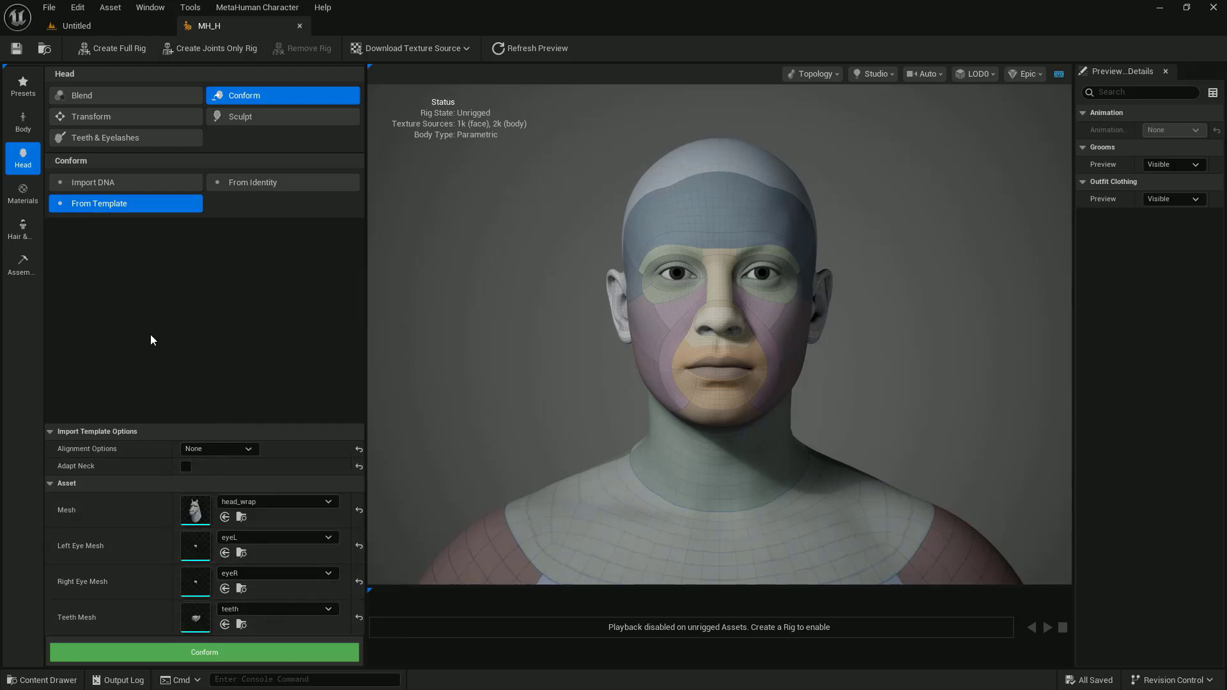
pyautogui.click(204, 652)
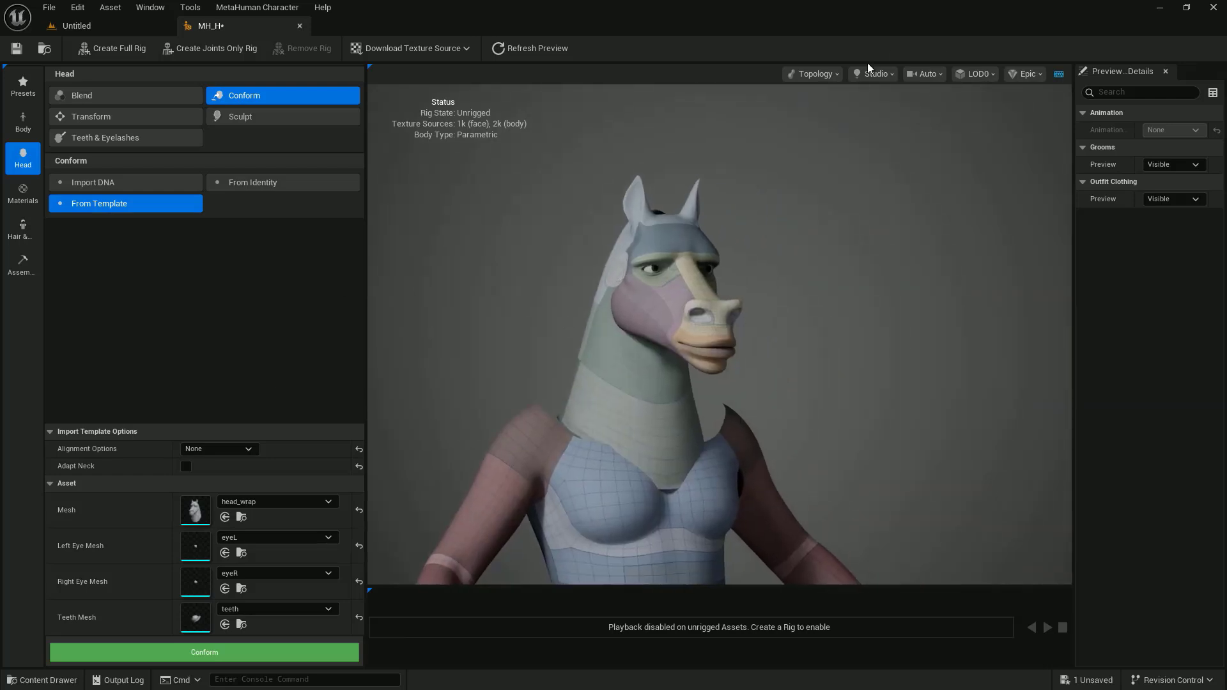
# - Switch the preview material to Clay and download the 2k resolution textures for the character
pyautogui.click(812, 74)
pyautogui.click(807, 137)
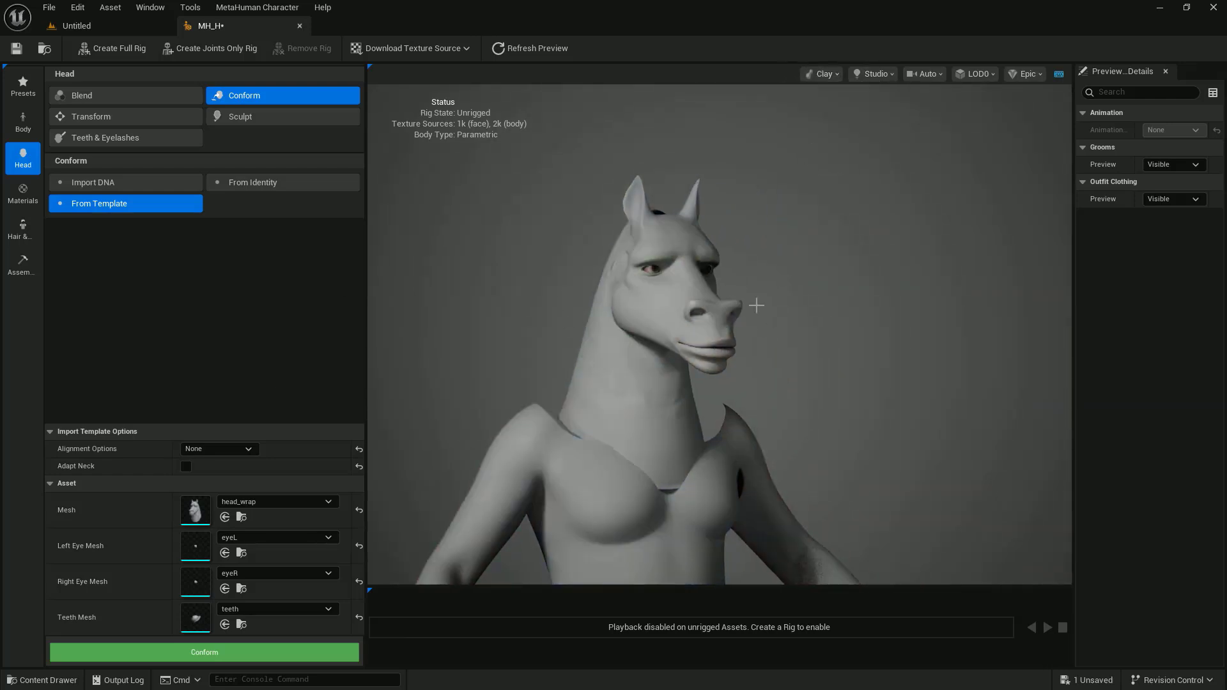
pyautogui.moveTo(788, 327)
pyautogui.mouseDown()
pyautogui.moveTo(702, 327)
pyautogui.moveTo(792, 327)
pyautogui.mouseUp()
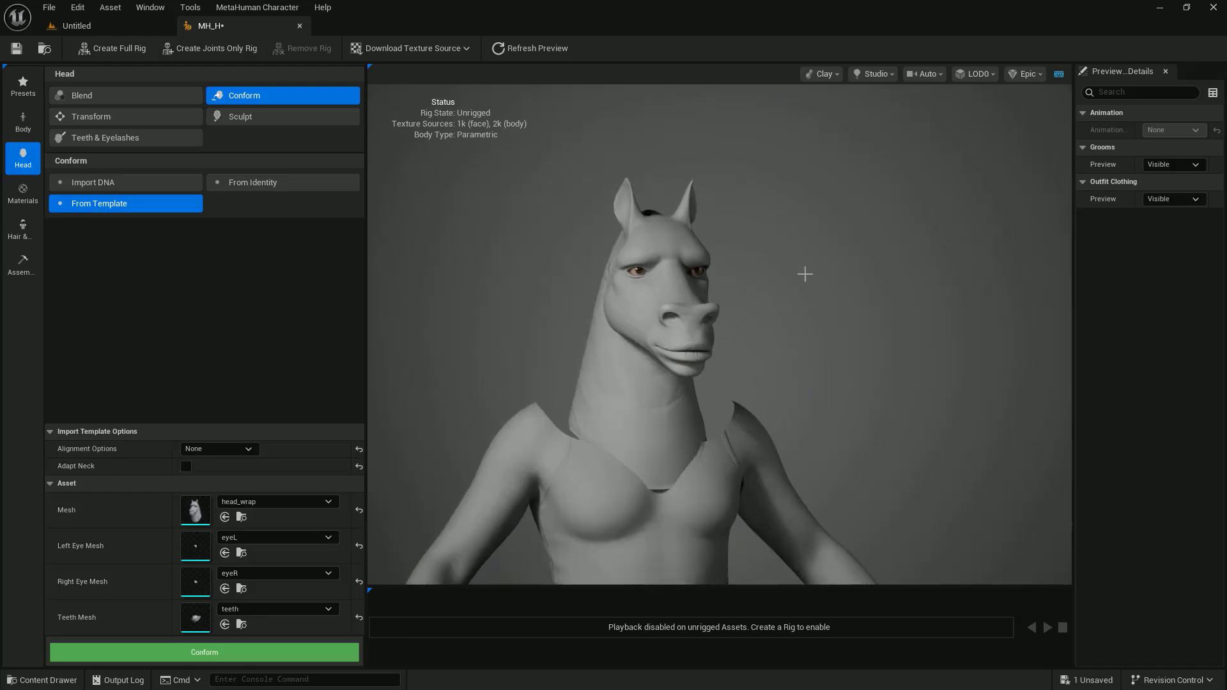
pyautogui.scroll(3, 796, 276)
pyautogui.scroll(-5, 792, 277)
pyautogui.scroll(5, 737, 377)
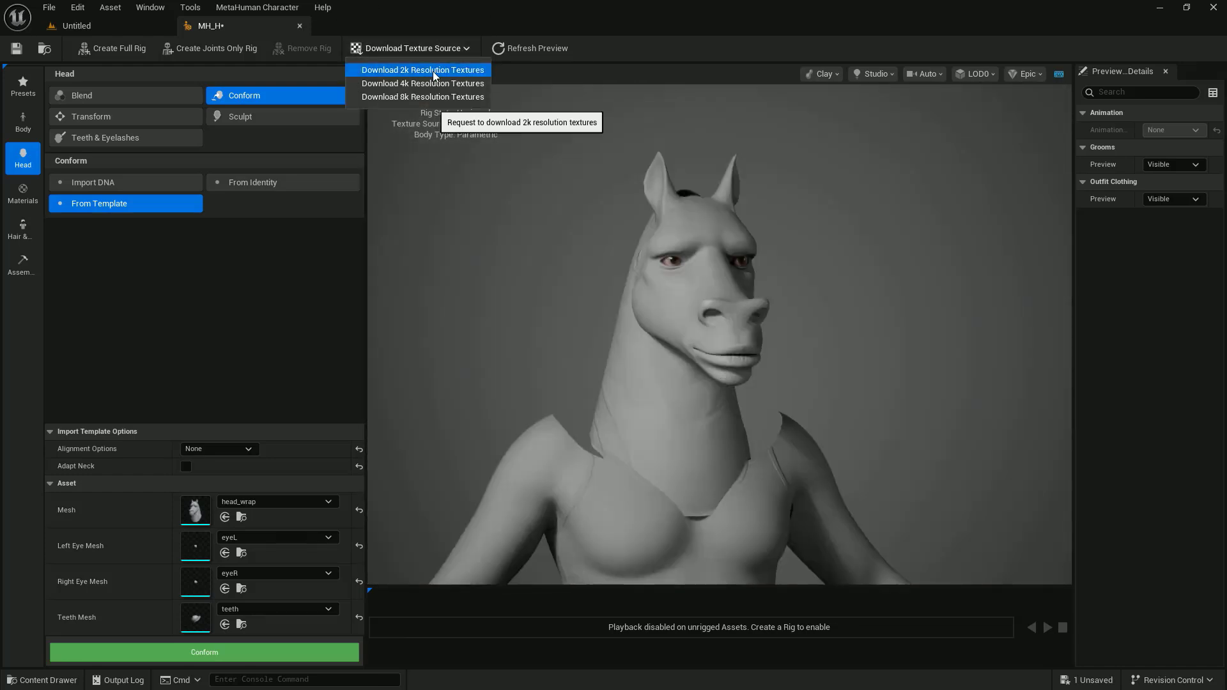
pyautogui.click(433, 71)
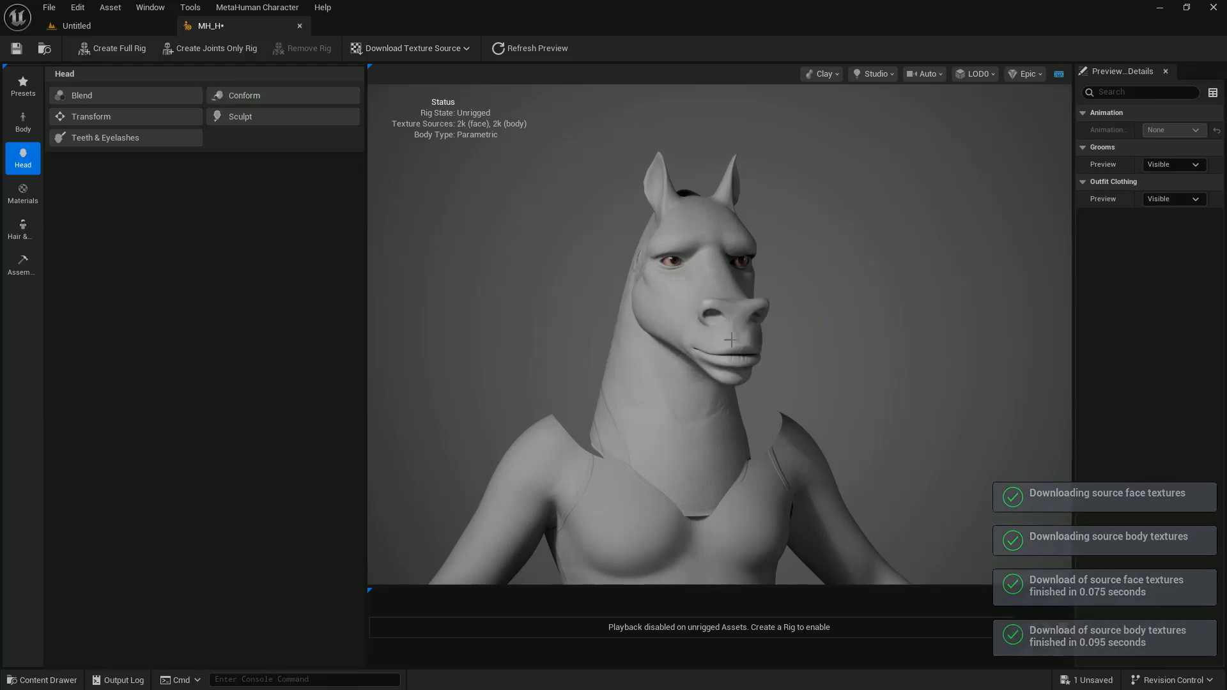
pyautogui.moveTo(546, 269); pyautogui.dragTo(581, 269)
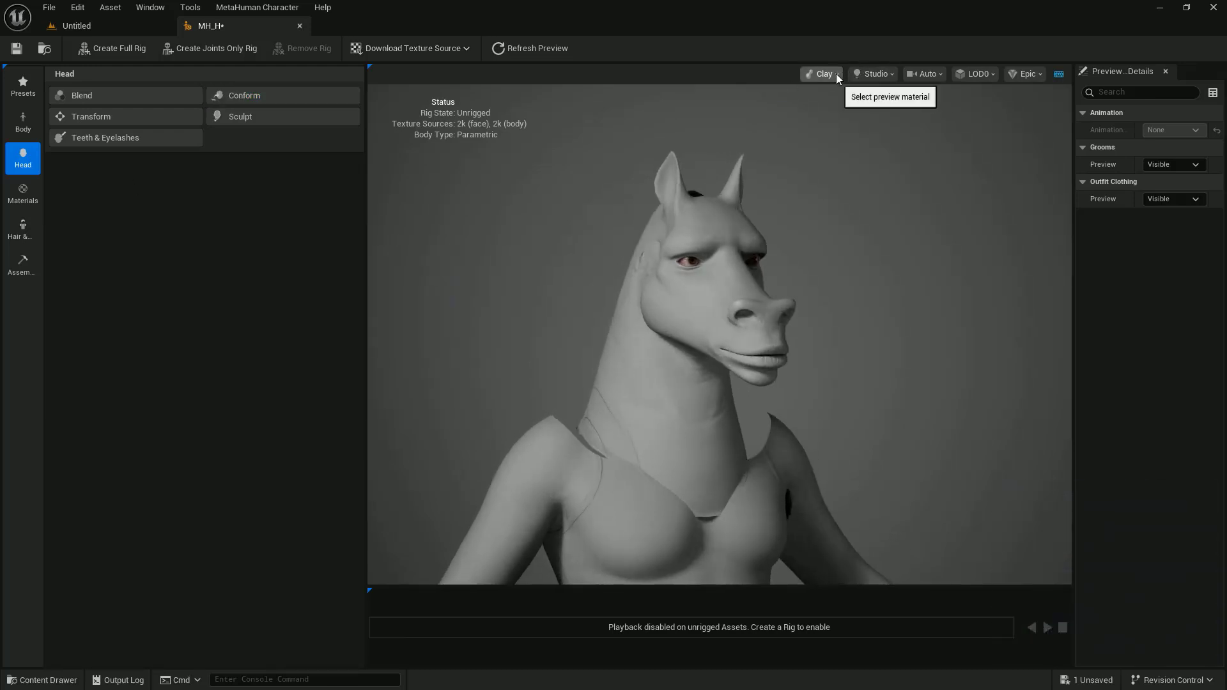
# - Try several eyebrow grooms such as Shaded Thick on the horse character, and give it the Medium Mohawk hair
pyautogui.click(23, 191)
pyautogui.click(21, 239)
pyautogui.scroll(-3, 324, 239)
pyautogui.click(176, 483)
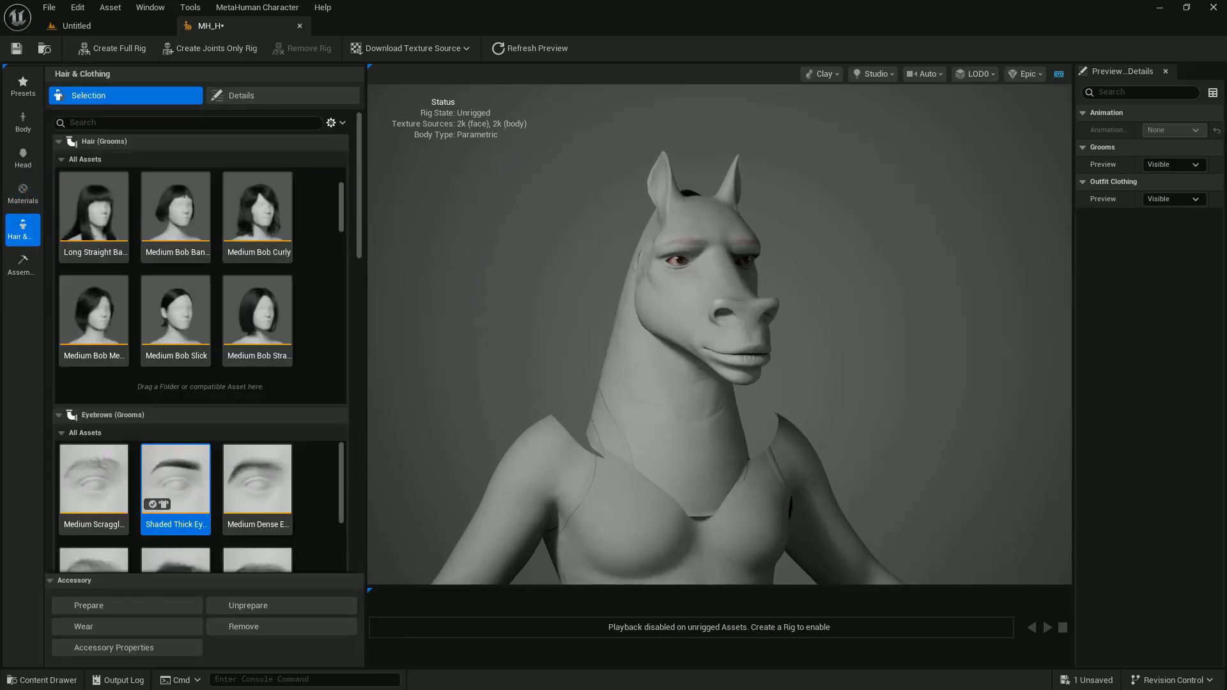
pyautogui.scroll(-1, 188, 503)
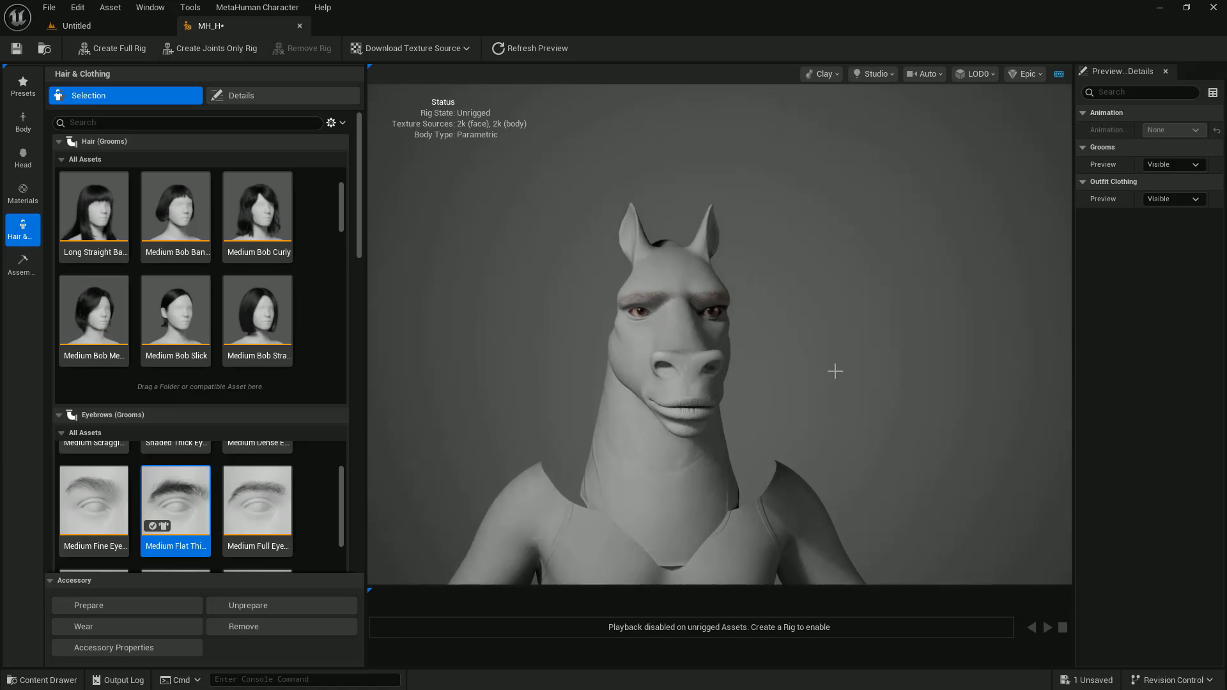
pyautogui.scroll(-1, 133, 477)
pyautogui.scroll(-2, 133, 477)
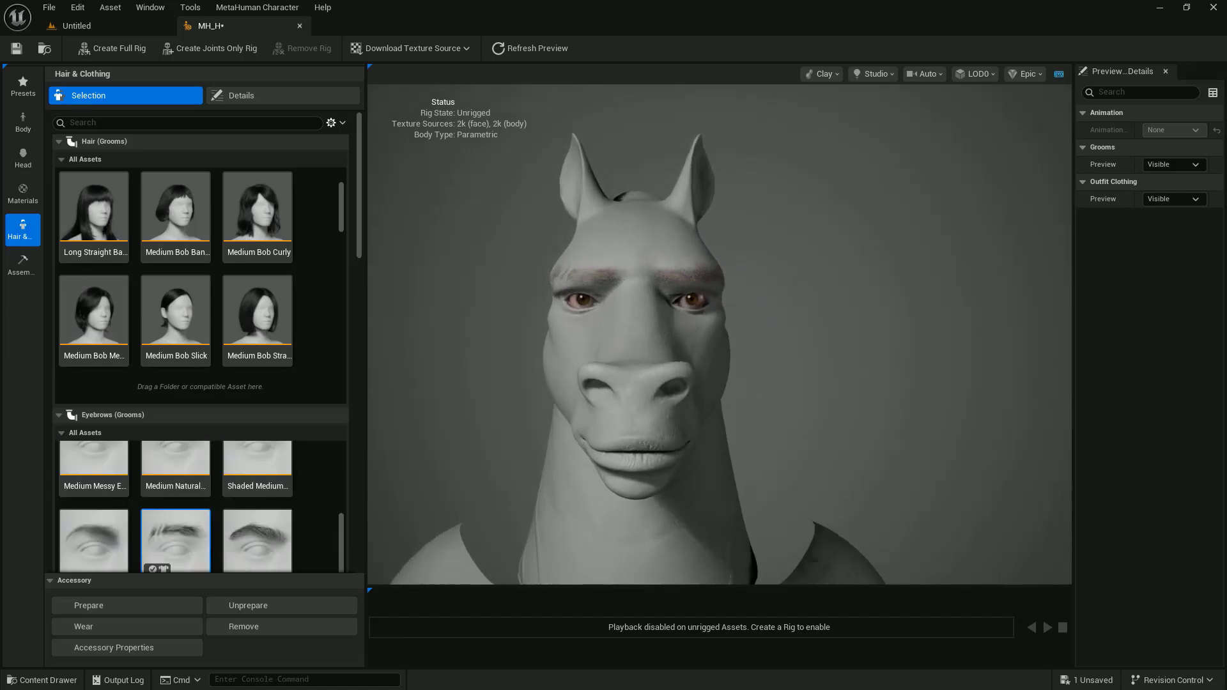
pyautogui.scroll(-3, 256, 298)
pyautogui.click(256, 298)
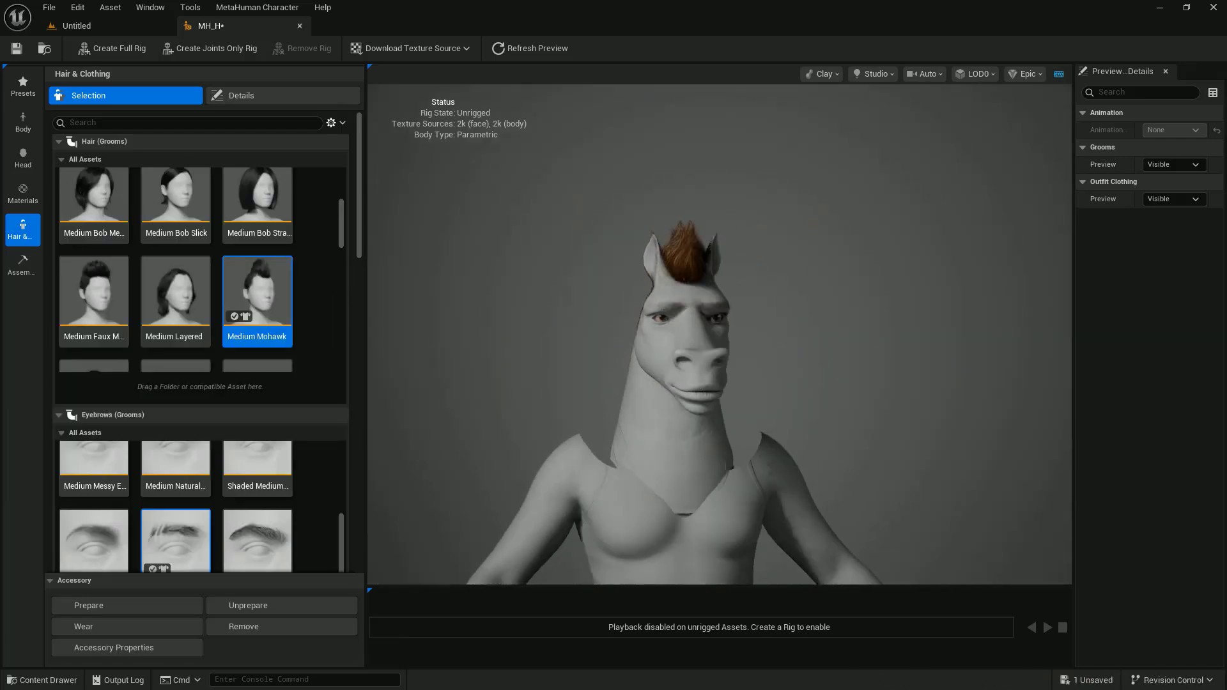
# - Name the assembly target MH_Horse, keeping the UE Cine (Complete) assembly
pyautogui.click(22, 264)
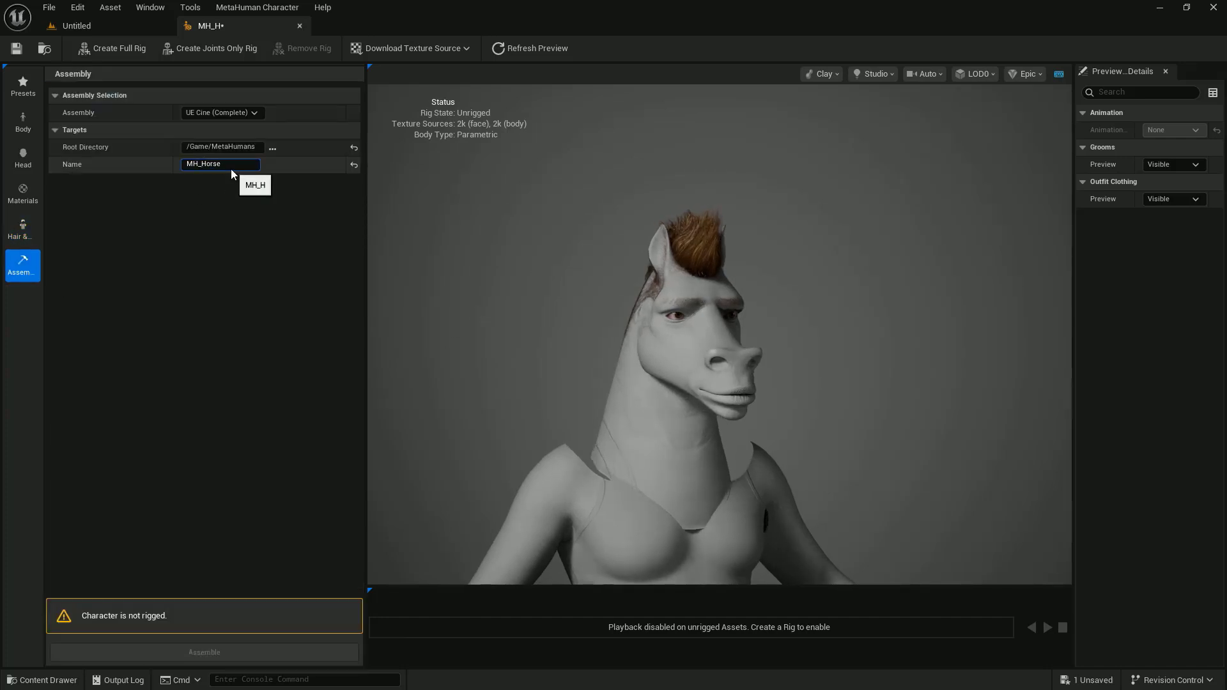
pyautogui.write('orse')
pyautogui.press('Return')
# - Preview the character under Fireside and the other lighting presets, and return the lighting to Studio
pyautogui.click(925, 75)
pyautogui.click(929, 112)
pyautogui.click(933, 76)
pyautogui.click(877, 76)
pyautogui.click(892, 214)
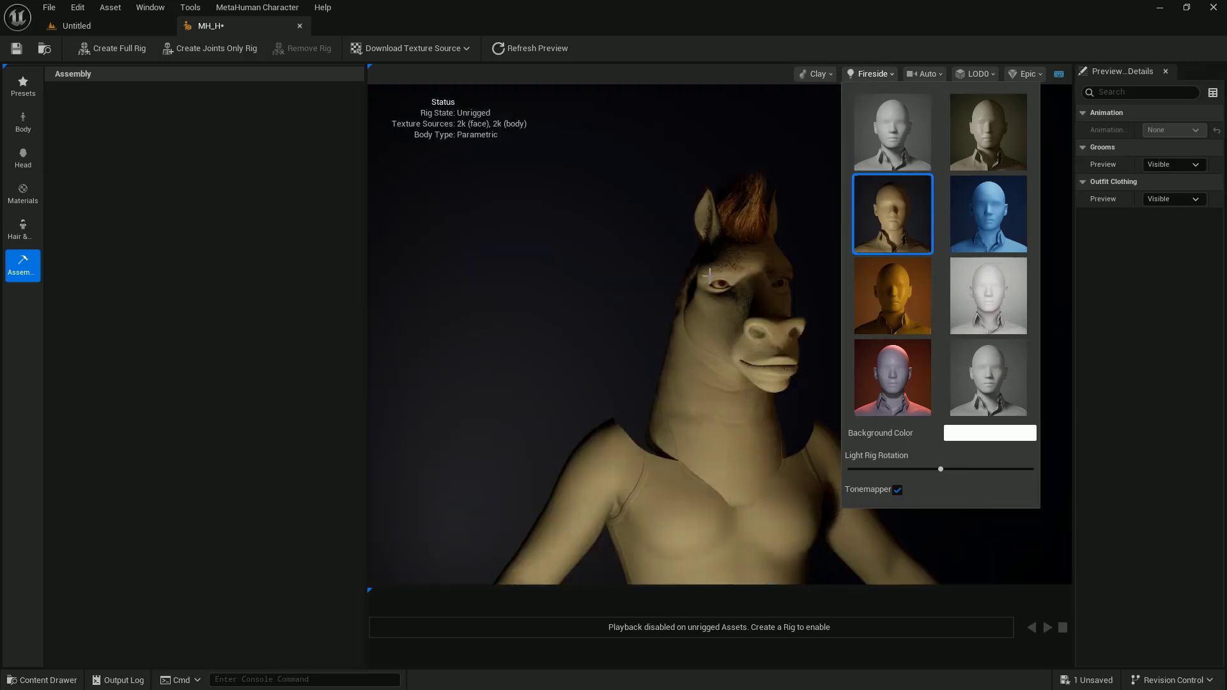
pyautogui.click(987, 213)
pyautogui.click(710, 275)
pyautogui.click(861, 73)
pyautogui.click(892, 374)
pyautogui.click(895, 301)
pyautogui.click(979, 326)
pyautogui.click(893, 377)
pyautogui.click(894, 133)
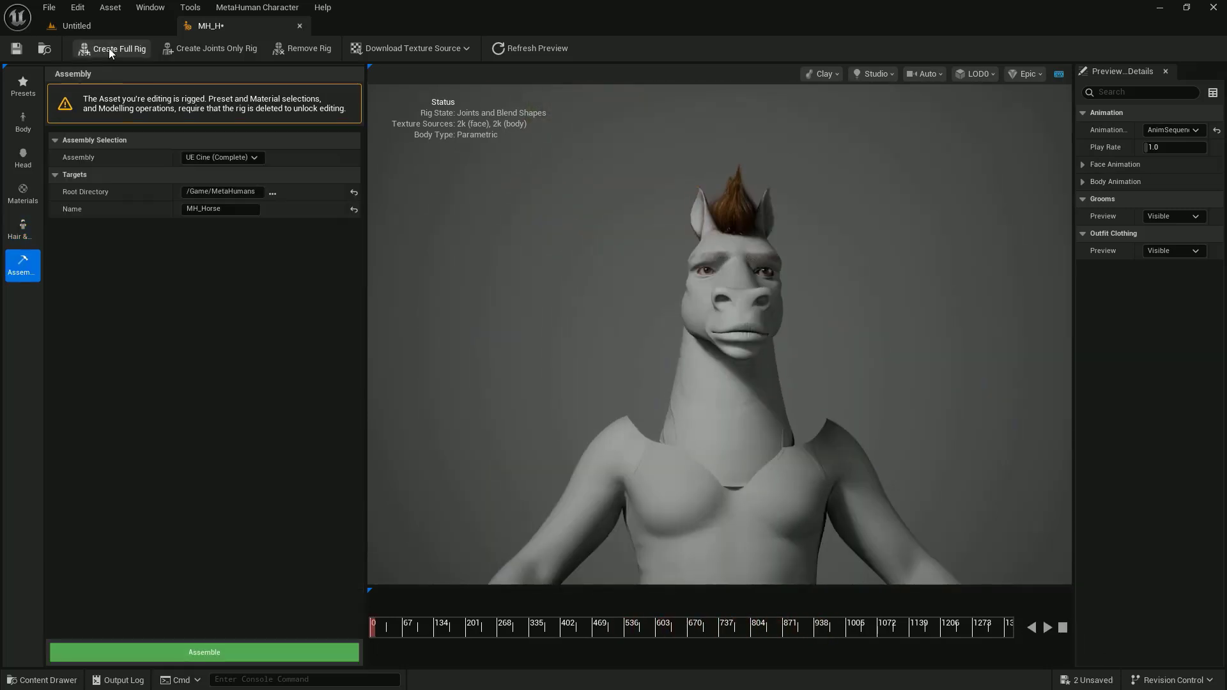
# - Create the full rig for the horse character
pyautogui.click(112, 48)
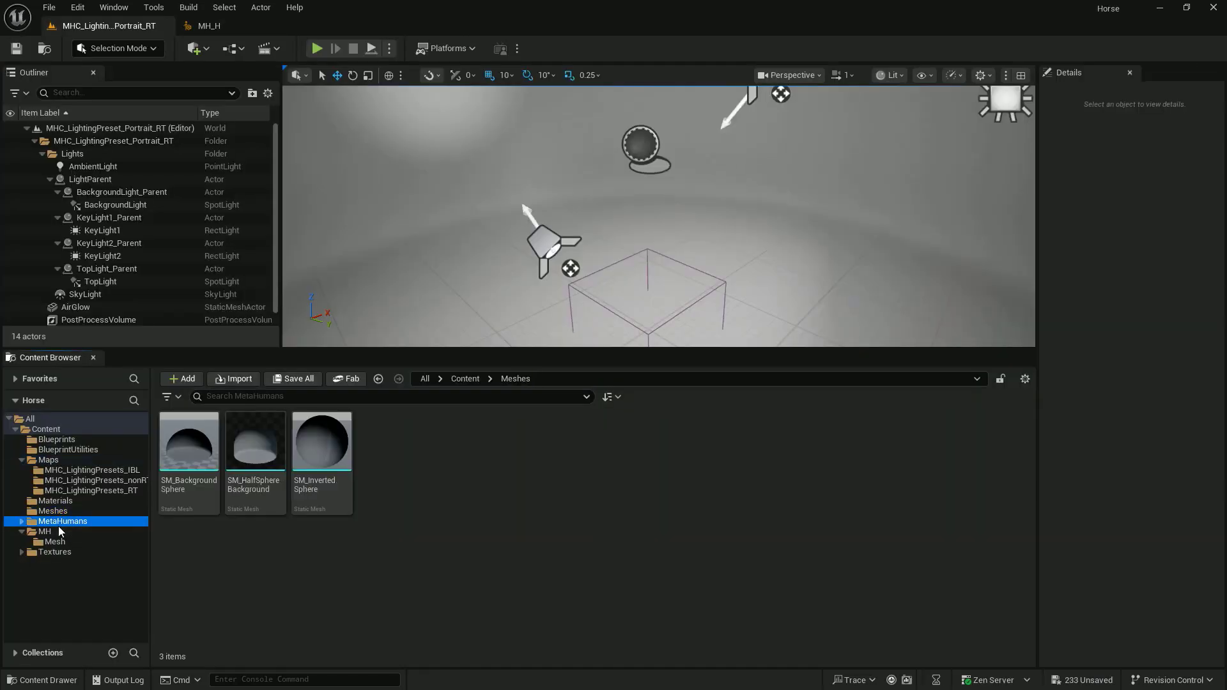
# - Open the BP_MH_Horse blueprint, turn off Visible for its Body component, and compile and save it
pyautogui.doubleClick(254, 447)
pyautogui.doubleClick(391, 448)
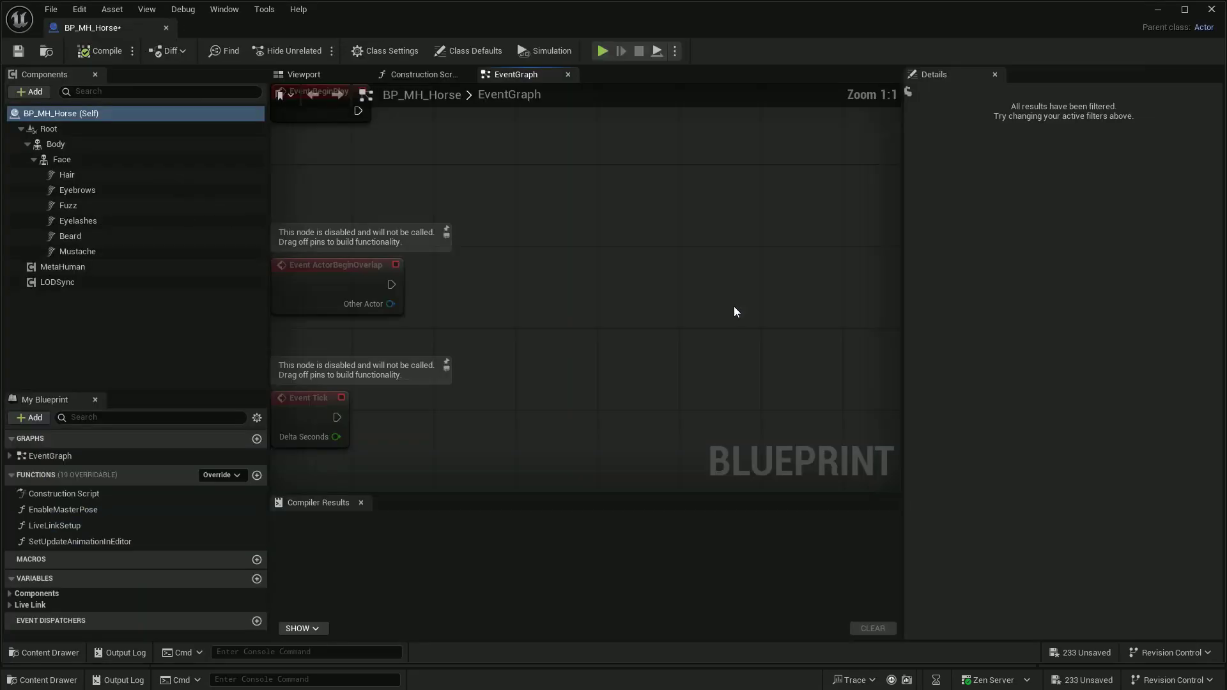
pyautogui.click(311, 75)
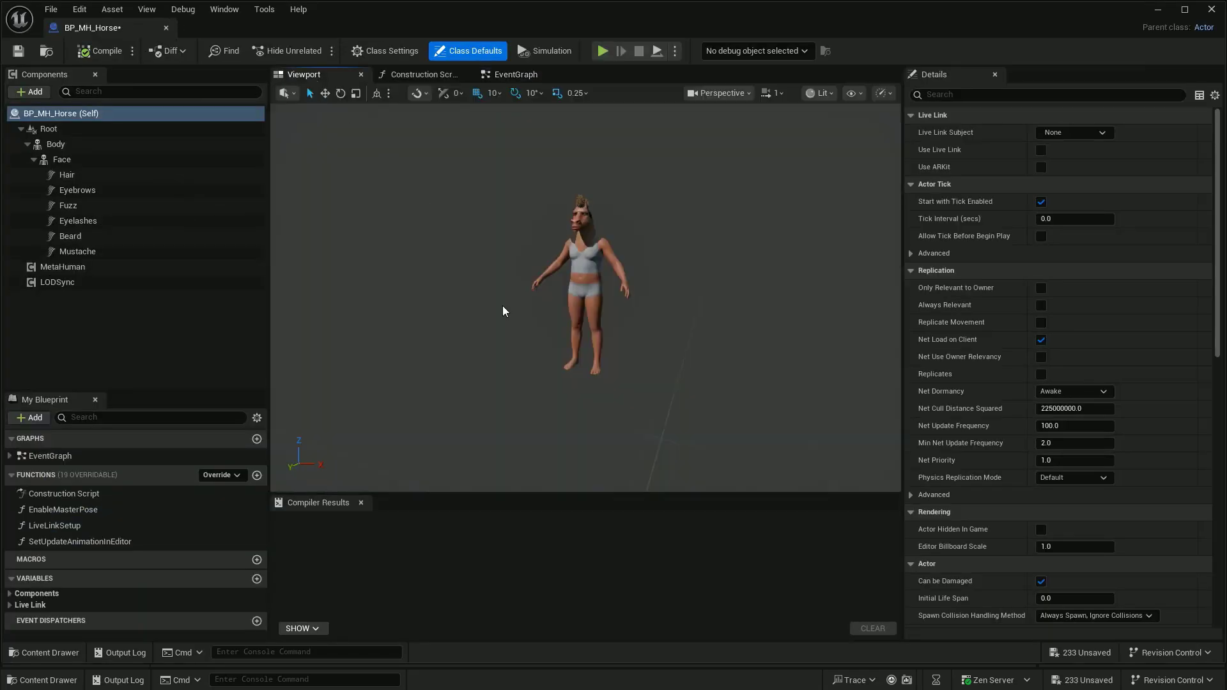
pyautogui.click(56, 146)
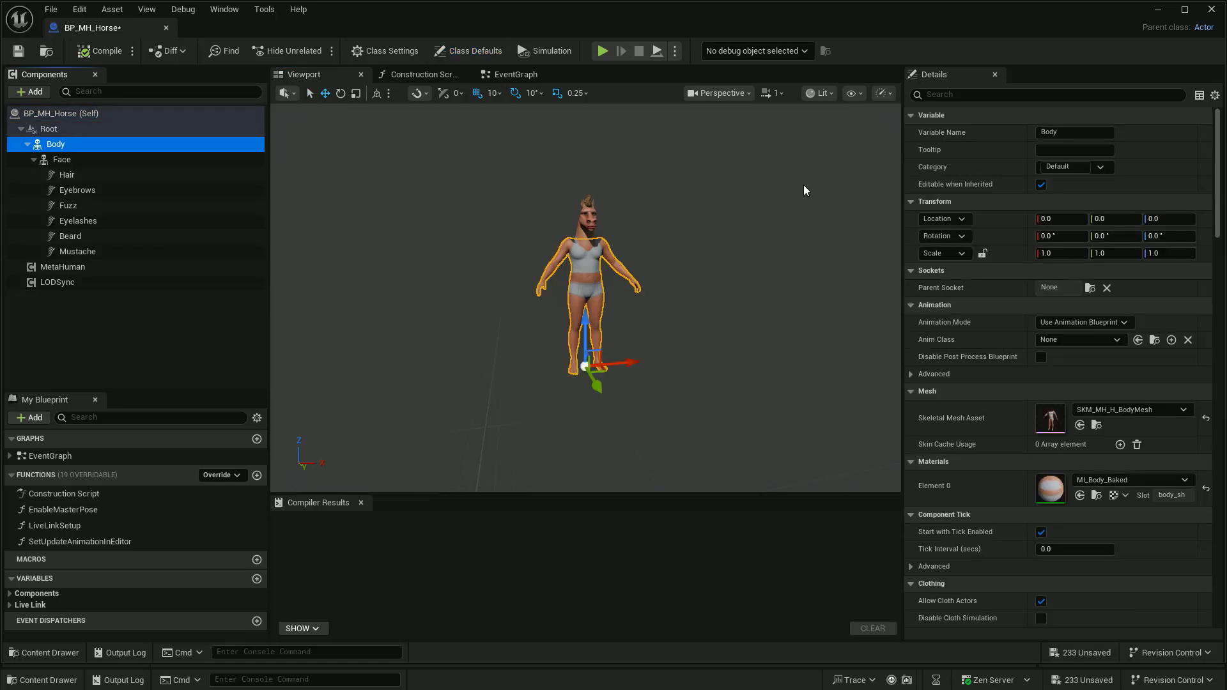
pyautogui.write('render')
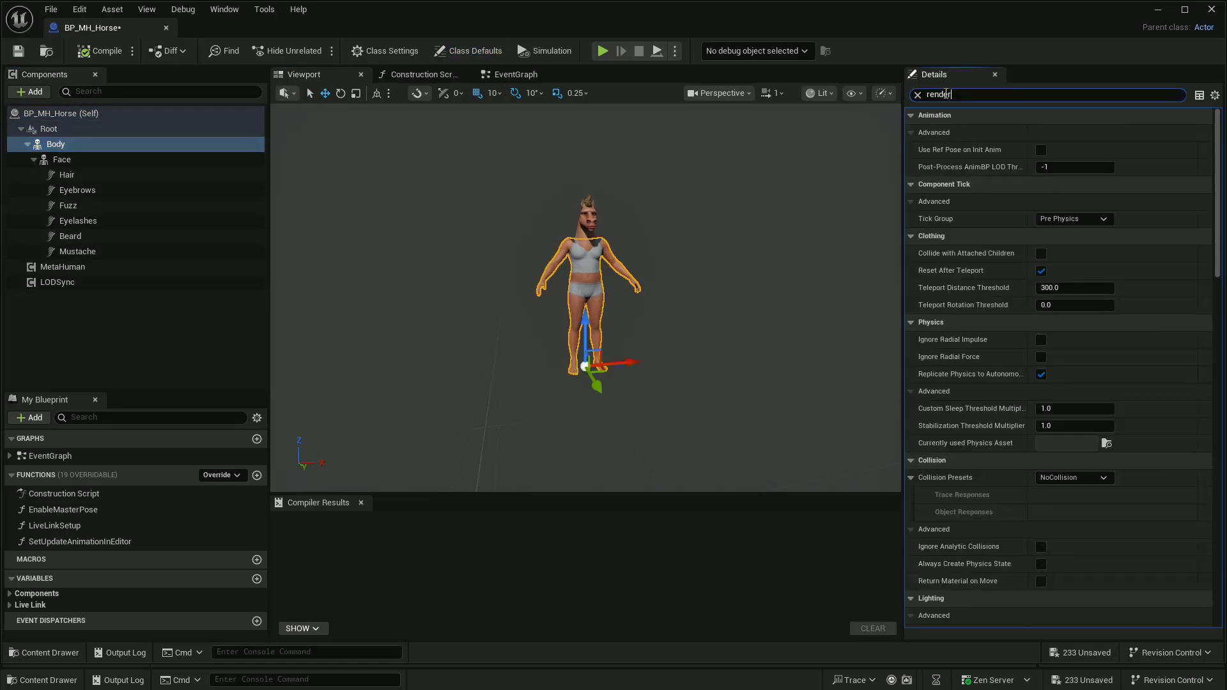
pyautogui.click(1041, 150)
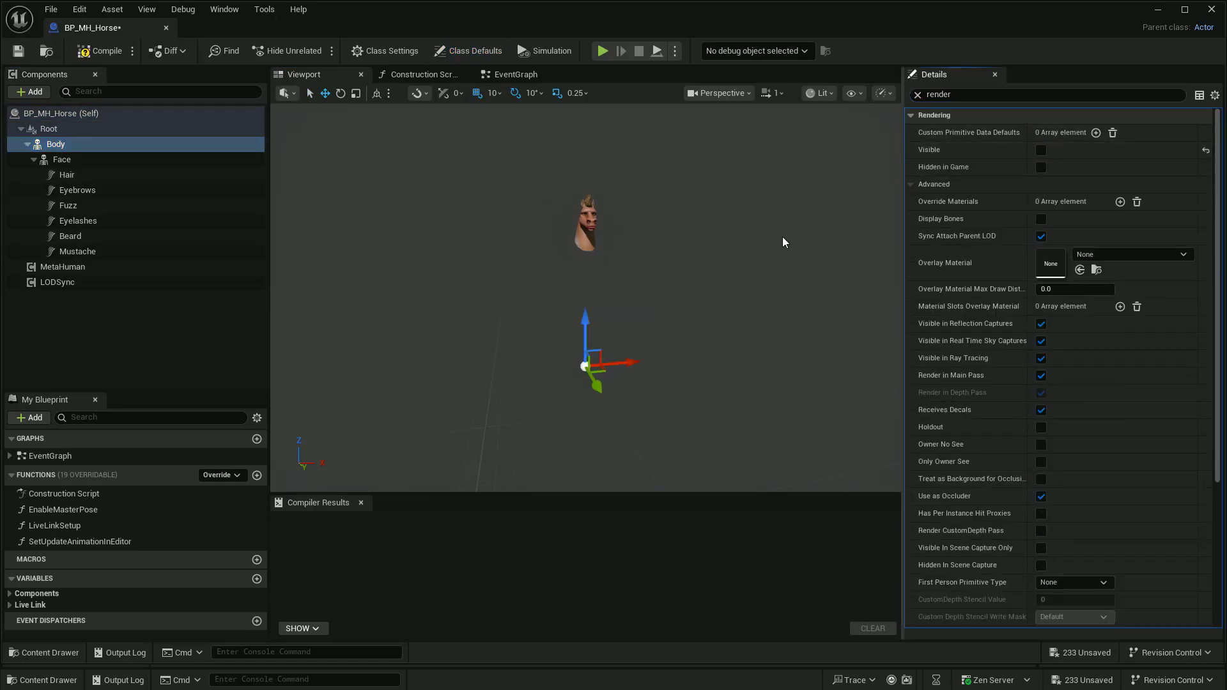
pyautogui.click(917, 95)
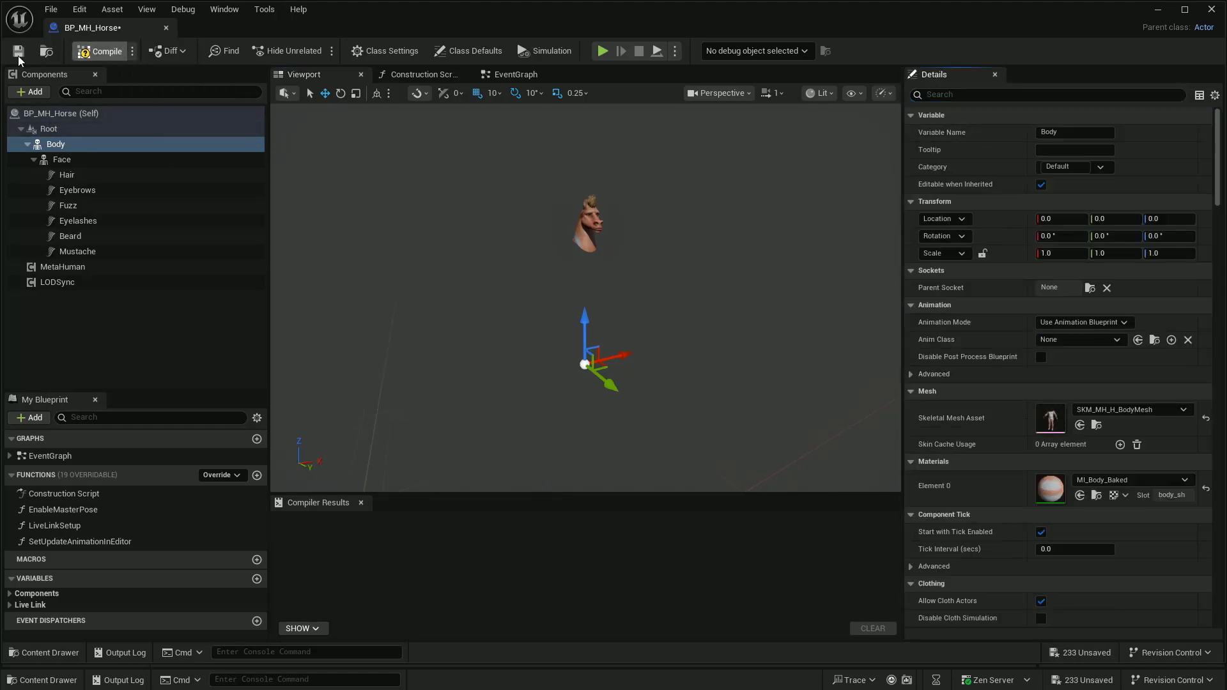
pyautogui.click(166, 28)
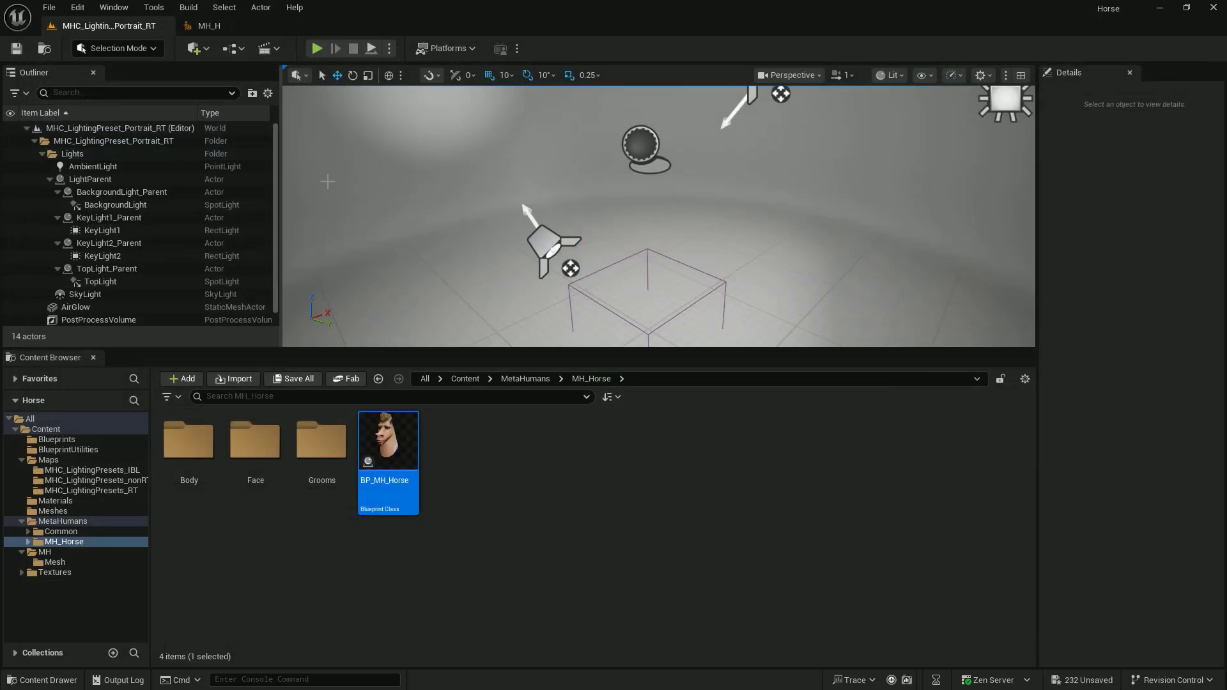
# - Place BP_MH_Horse in the portrait lighting level and enlarge the viewport
pyautogui.moveTo(602, 276); pyautogui.dragTo(610, 278)
pyautogui.moveTo(608, 348); pyautogui.dragTo(608, 484)
pyautogui.click(243, 384)
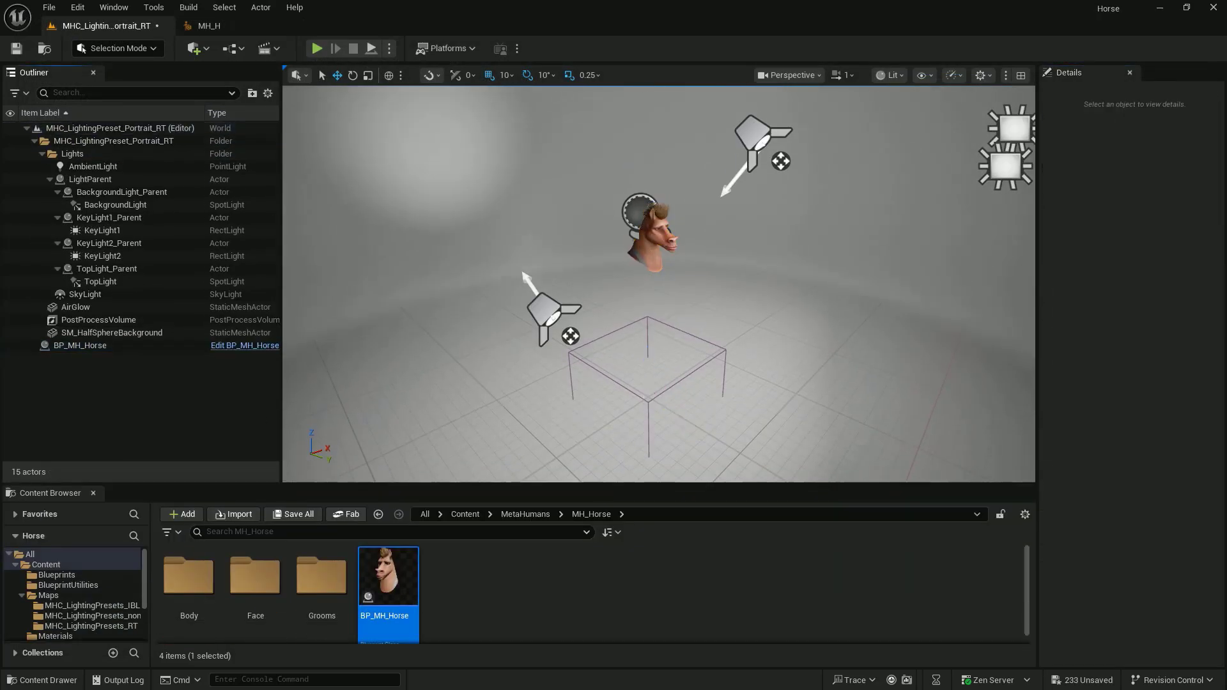
# - Set the perspective viewport's field of view to 30
pyautogui.click(791, 75)
pyautogui.click(899, 309)
pyautogui.write('30')
pyautogui.press('Return')
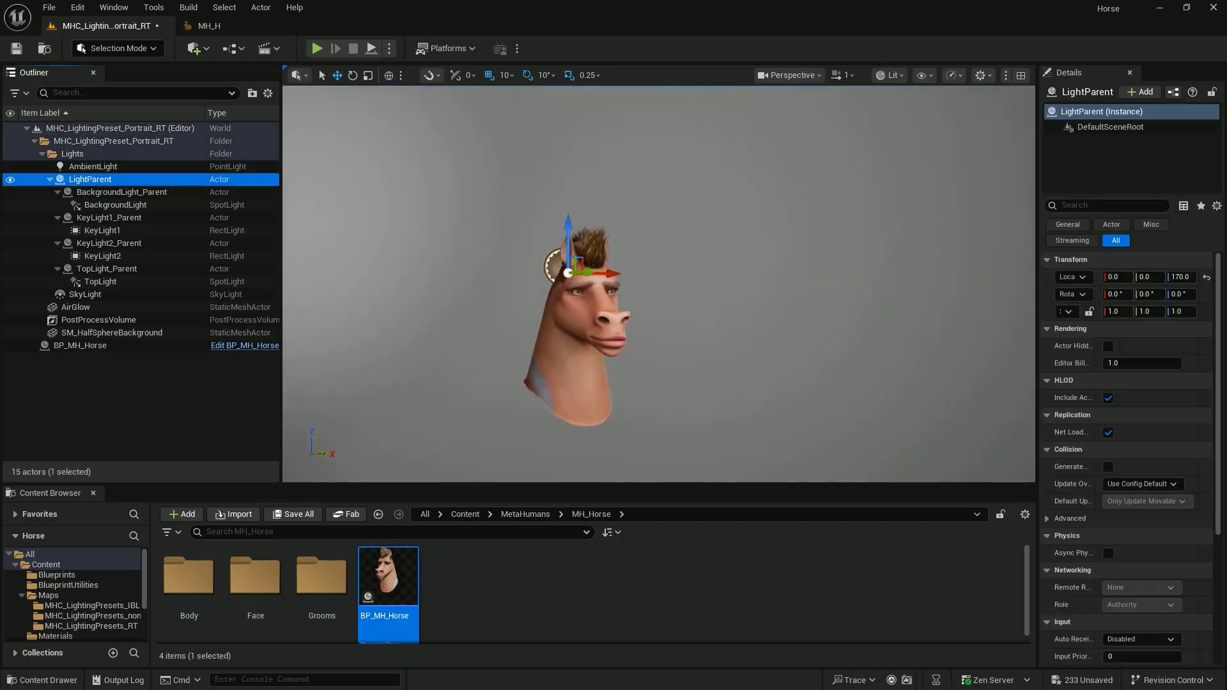
# - Rotate the LightParent actor about 25 degrees around the vertical axis to relight the horse head
pyautogui.scroll(-3, 658, 284)
pyautogui.press('e')
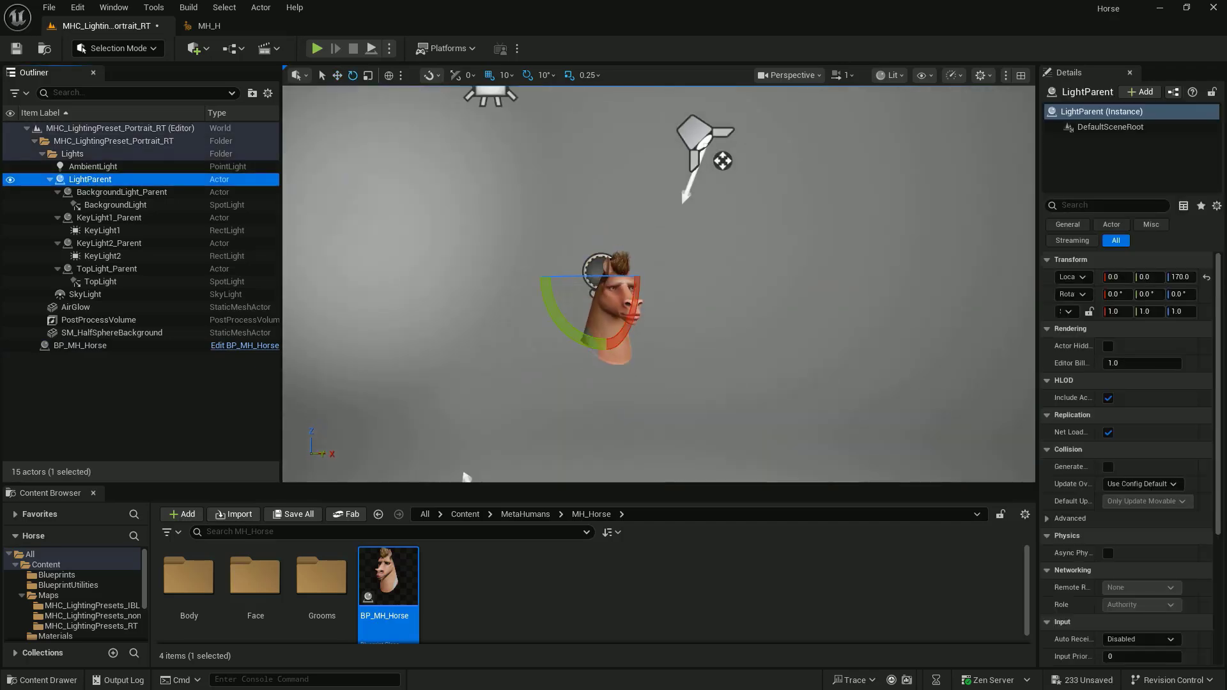
pyautogui.moveTo(575, 276); pyautogui.dragTo(506, 85)
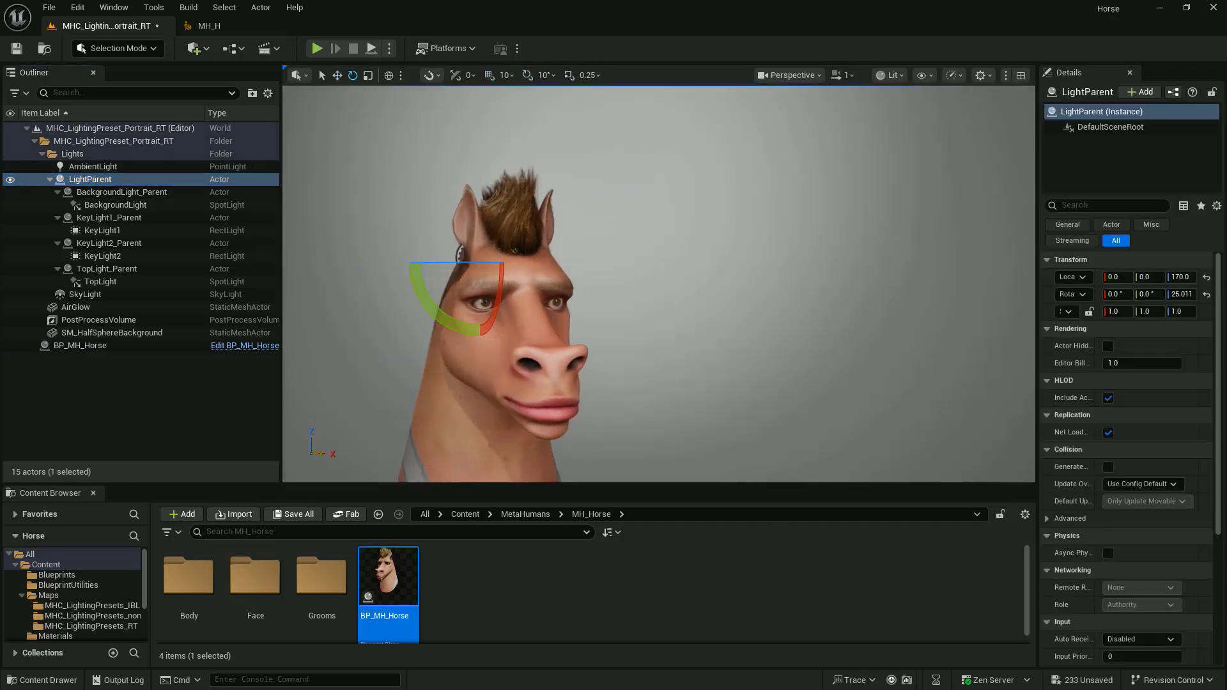
# - Add a new level sequence and create a Cinematics folder inside MetaHumans to store it
pyautogui.click(267, 49)
pyautogui.click(300, 80)
pyautogui.doubleClick(855, 243)
pyautogui.rightClick(695, 323)
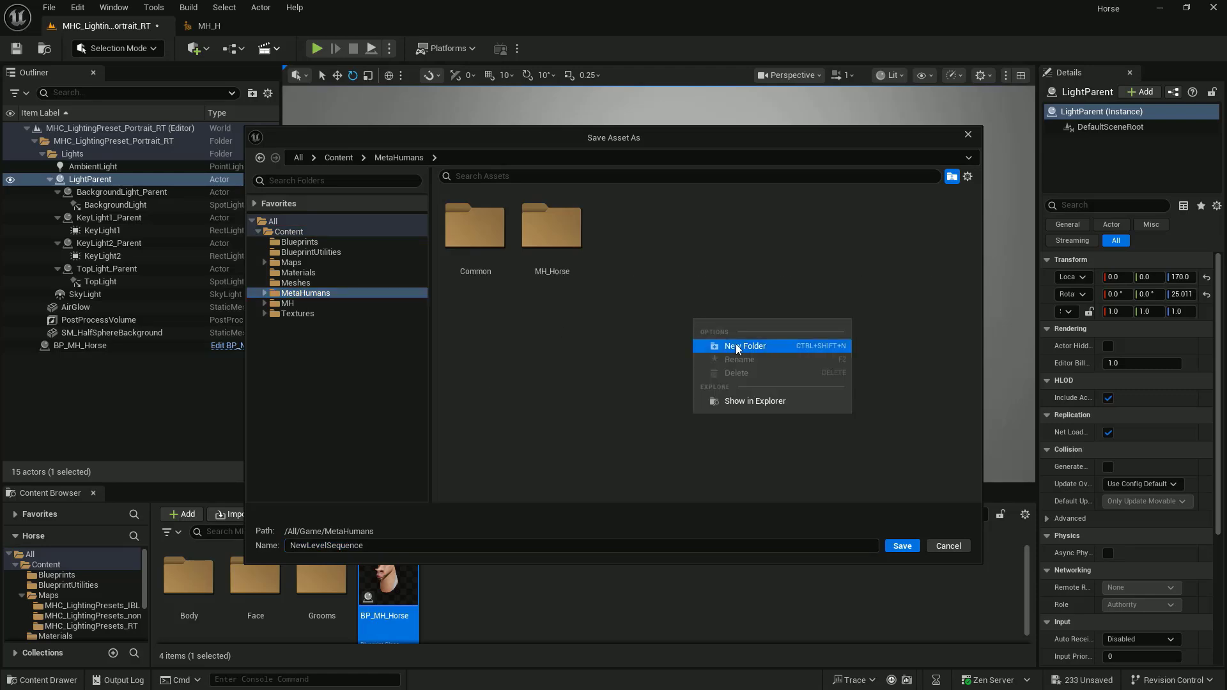
pyautogui.click(738, 346)
pyautogui.write('Cinematics')
pyautogui.press('Return')
# - Save the level sequence as 01 in the Cinematics folder
pyautogui.doubleClick(490, 236)
pyautogui.write('0')
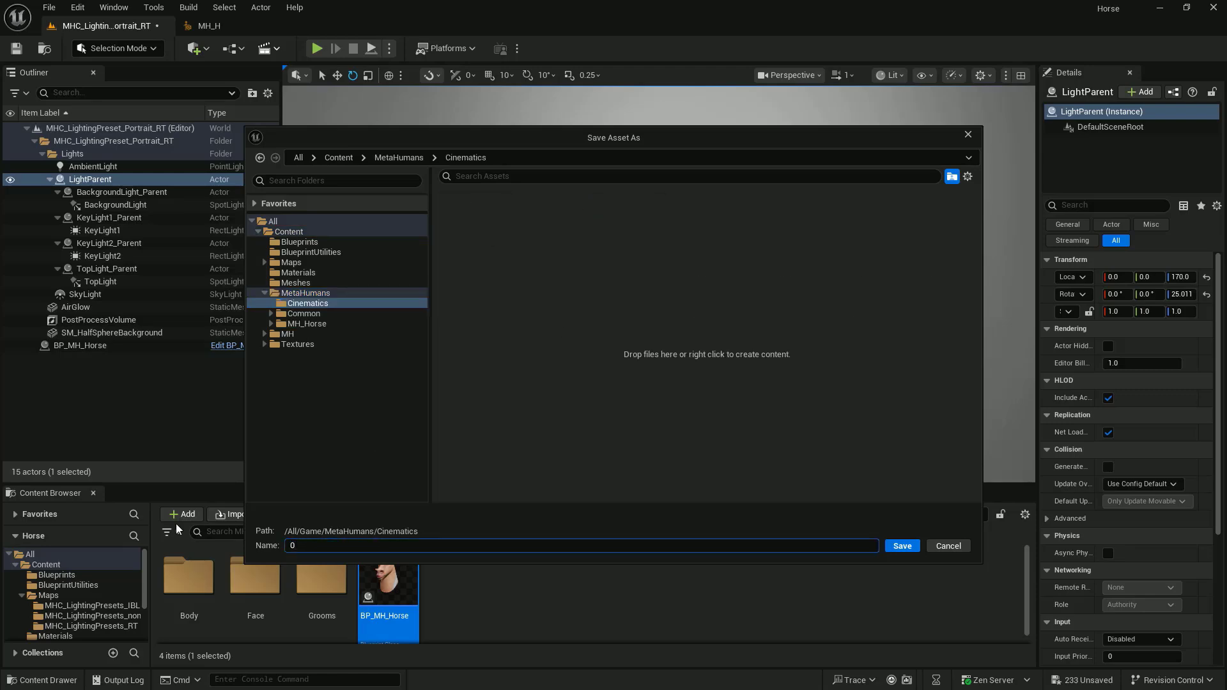
pyautogui.write('1')
pyautogui.press('Return')
# - Add the BP_MH_Horse actor from the level to the sequence with its body and face control rigs
pyautogui.click(89, 358)
pyautogui.click(296, 321)
pyautogui.moveTo(334, 375)
pyautogui.click(488, 379)
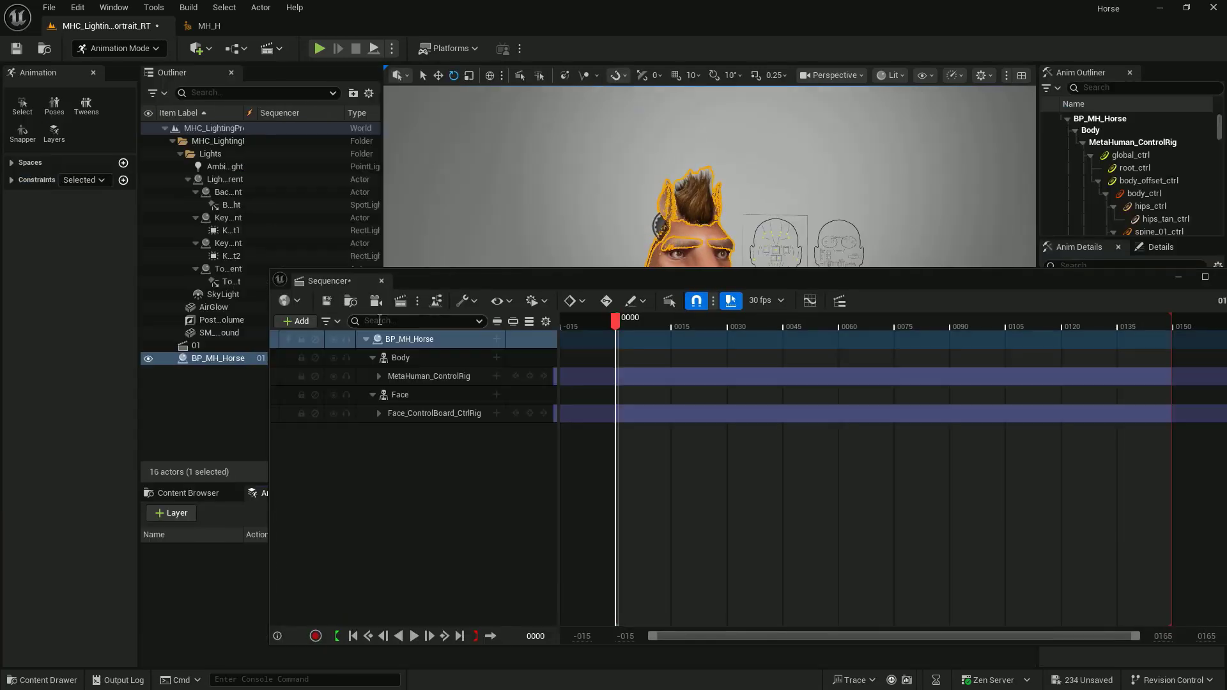
# - Dock the Sequencer window beside the Content Browser to free the view of the horse and its face controls
pyautogui.moveTo(470, 281); pyautogui.dragTo(676, 462)
pyautogui.moveTo(533, 460); pyautogui.dragTo(370, 493)
pyautogui.click(324, 496)
pyautogui.click(334, 493)
# - Test two controls on the horse's face control board, undoing each movement
pyautogui.scroll(5, 807, 319)
pyautogui.click(830, 317)
pyautogui.moveTo(830, 291); pyautogui.dragTo(753, 333)
pyautogui.hotkey('ctrl', 'z')
pyautogui.moveTo(834, 222); pyautogui.dragTo(958, 223)
pyautogui.hotkey('ctrl', 'z')
# - Try a pair of face controls together and the left mouth sharp-corner pull at 1.00, undoing each change
pyautogui.click(841, 193)
pyautogui.keyDown('shift'); pyautogui.click(824, 193); pyautogui.keyUp('shift')
pyautogui.click(489, 76)
pyautogui.hotkey('ctrl', 'z')
pyautogui.scroll(3, 827, 260)
pyautogui.scroll(-4, 909, 224)
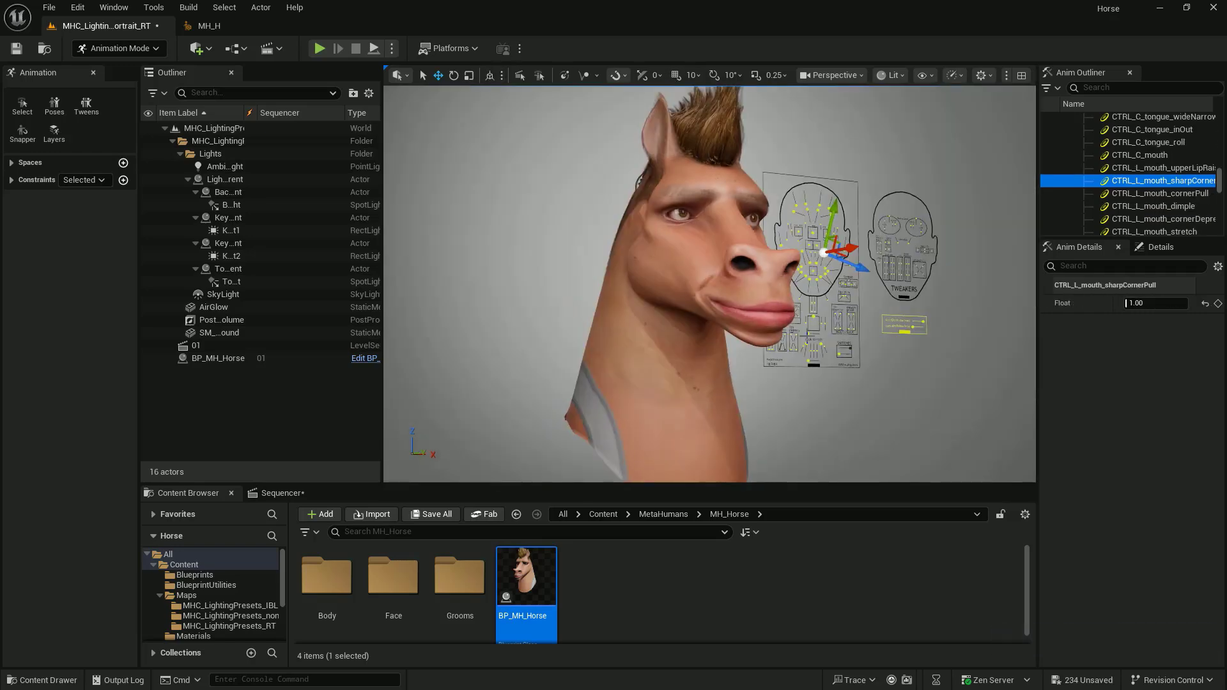
pyautogui.hotkey('ctrl', 'z')
# - Pull the lower-lip depress control CTRL_R_mouth_lowerLipDepress to 1.00 to test the horse's mouth
pyautogui.scroll(4, 824, 262)
pyautogui.moveTo(886, 282)
pyautogui.mouseDown()
pyautogui.moveTo(889, 298)
pyautogui.moveTo(873, 298)
pyautogui.mouseUp()
pyautogui.scroll(-6, 872, 298)
pyautogui.scroll(5, 851, 252)
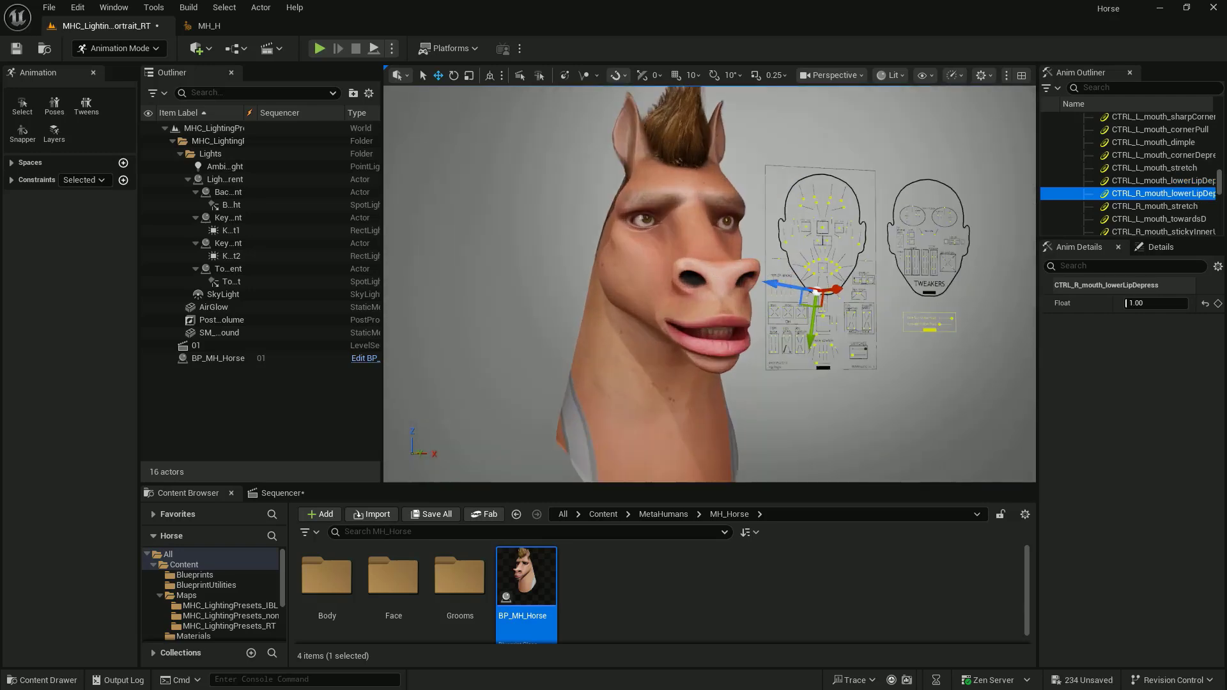